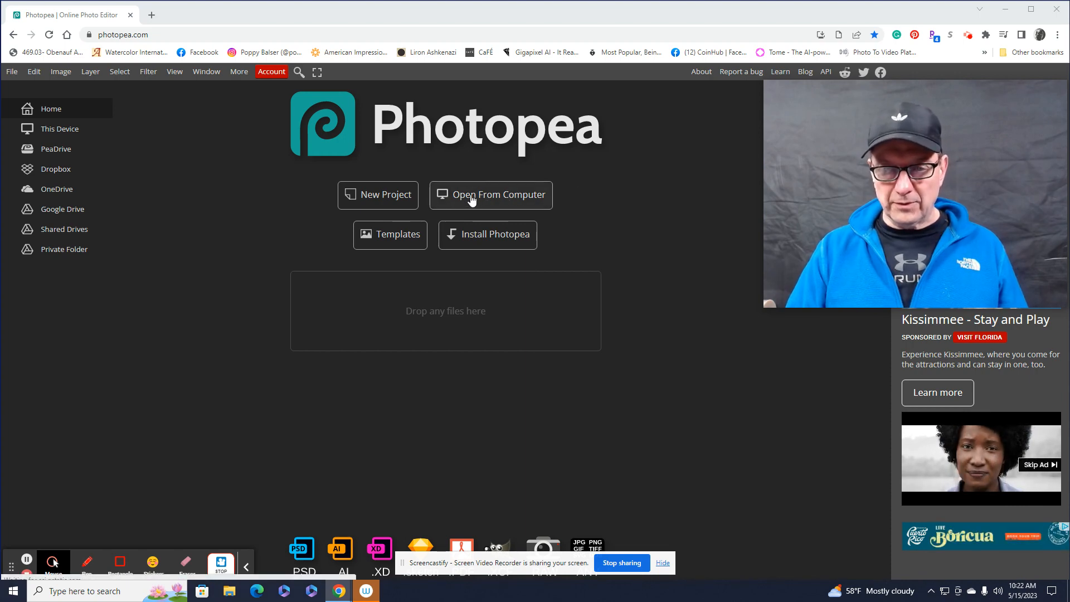
- Open the bridge photo 20230226_111249.jpg from the Photos-001 (3) folder on the computer
left_click(498, 199)
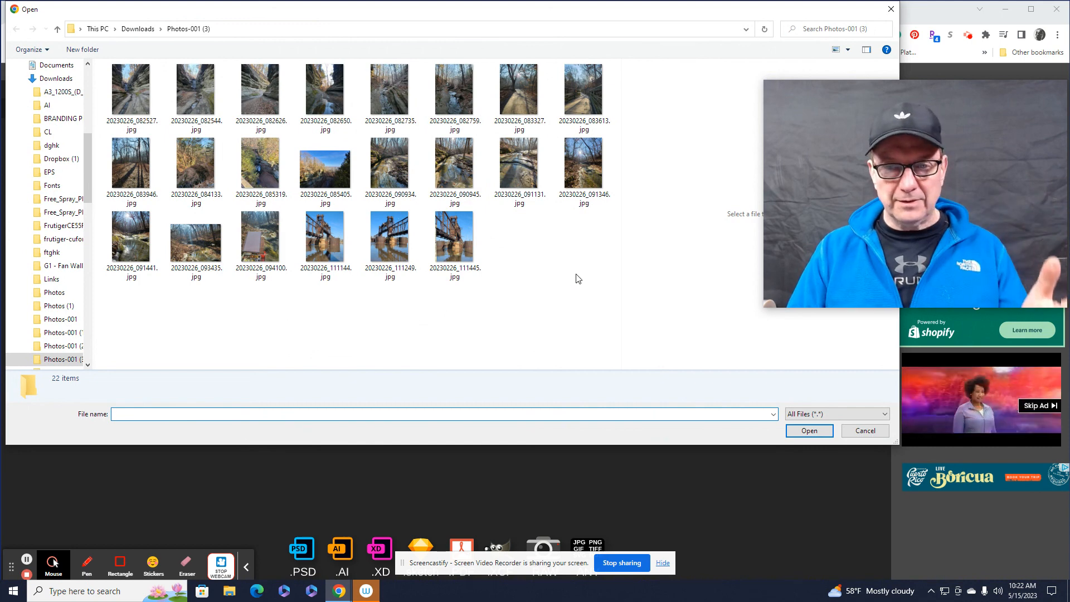
left_click(393, 234)
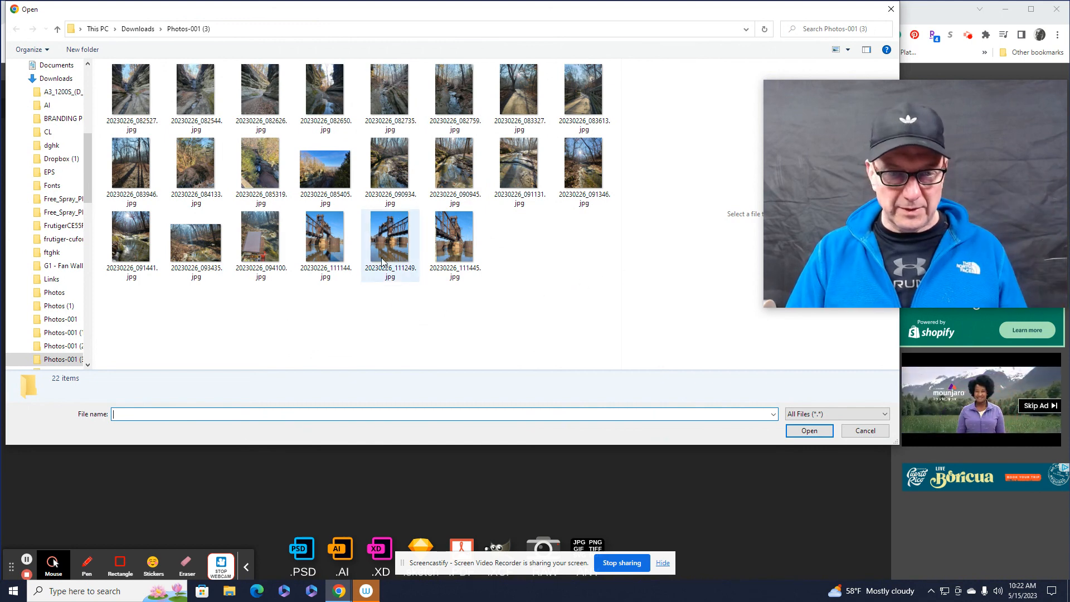
double_click(391, 235)
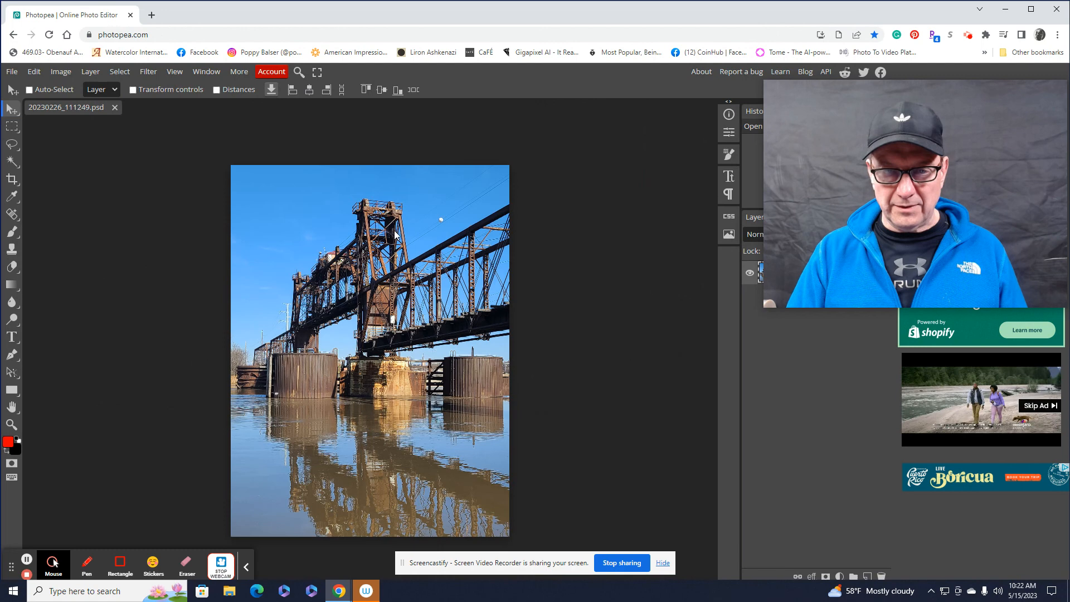
scroll(603, 343, "down", 1)
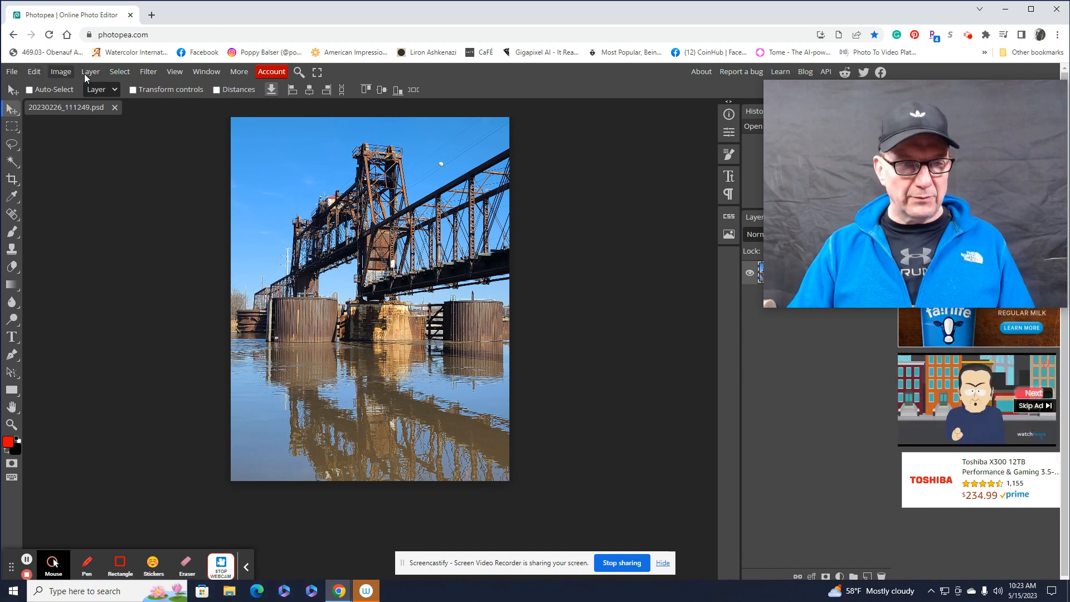
- Desaturate the bridge photo to turn it into a grayscale image
left_click(34, 73)
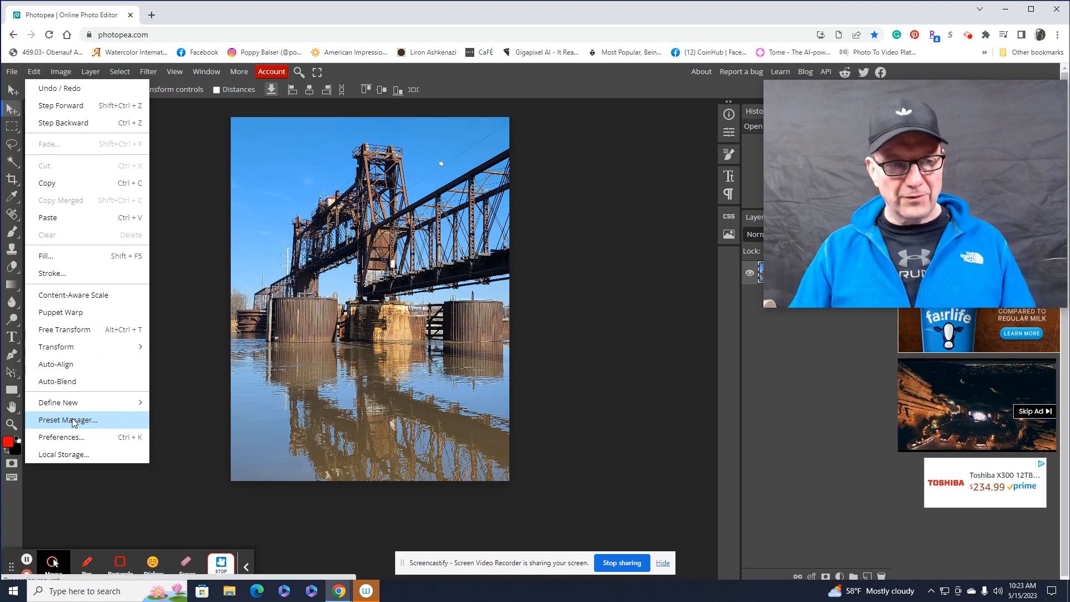
mouse_move(53, 68)
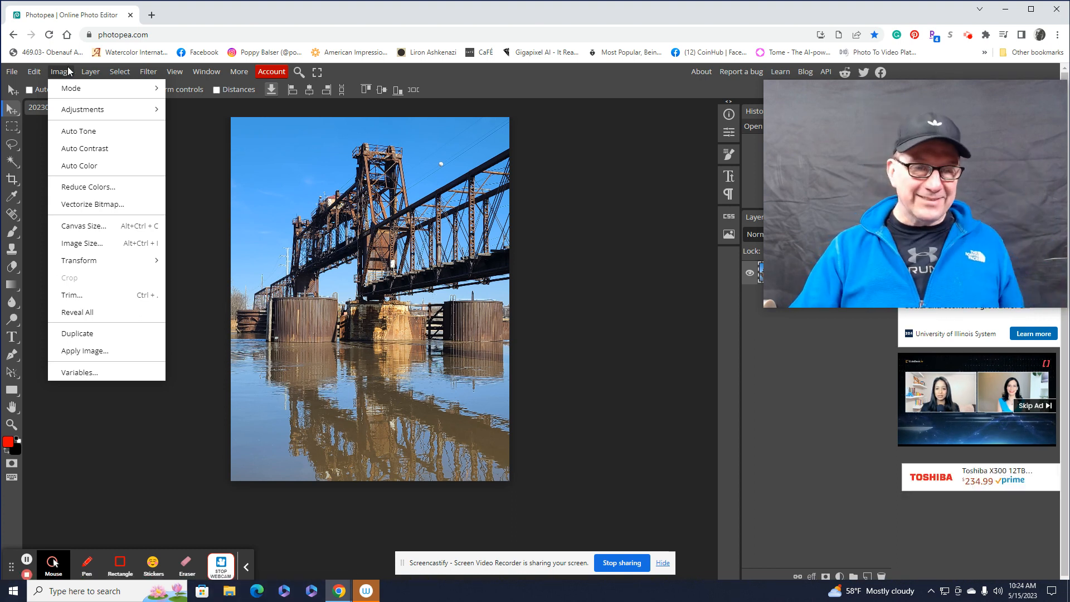
mouse_move(67, 91)
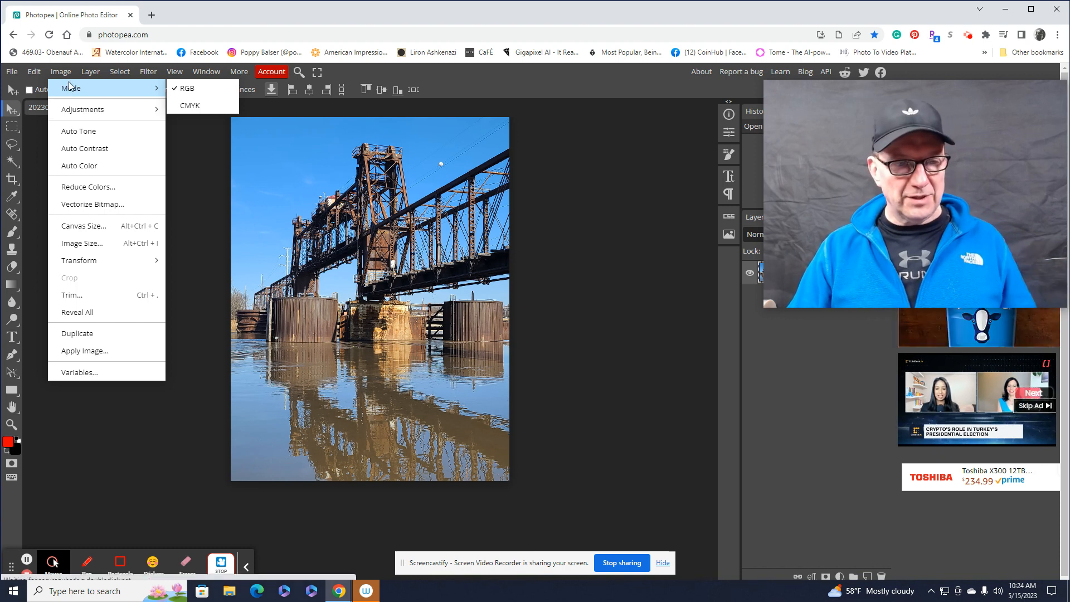
mouse_move(82, 108)
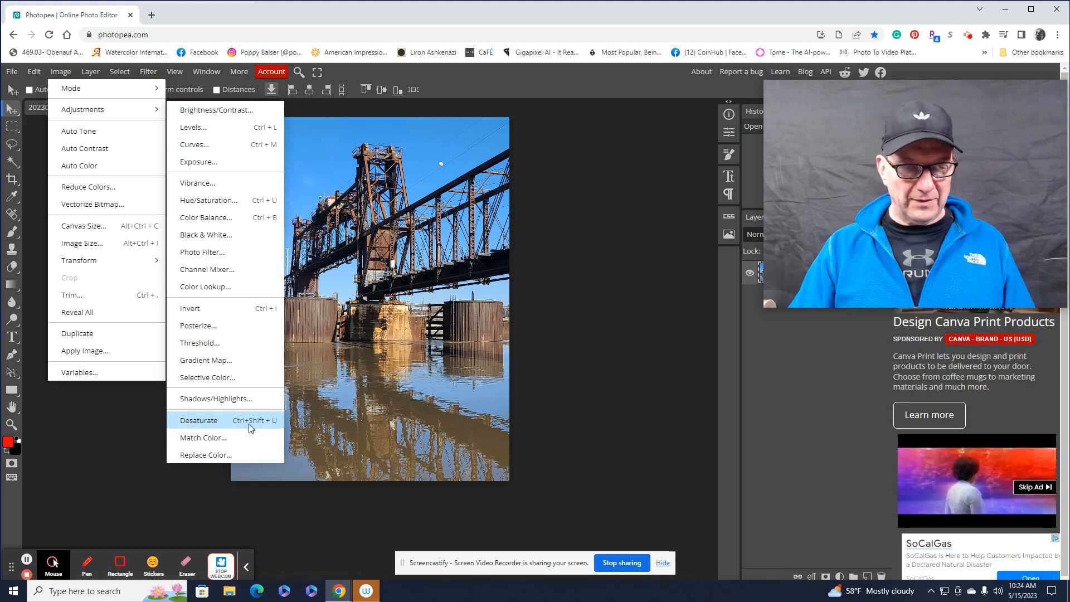
left_click(200, 422)
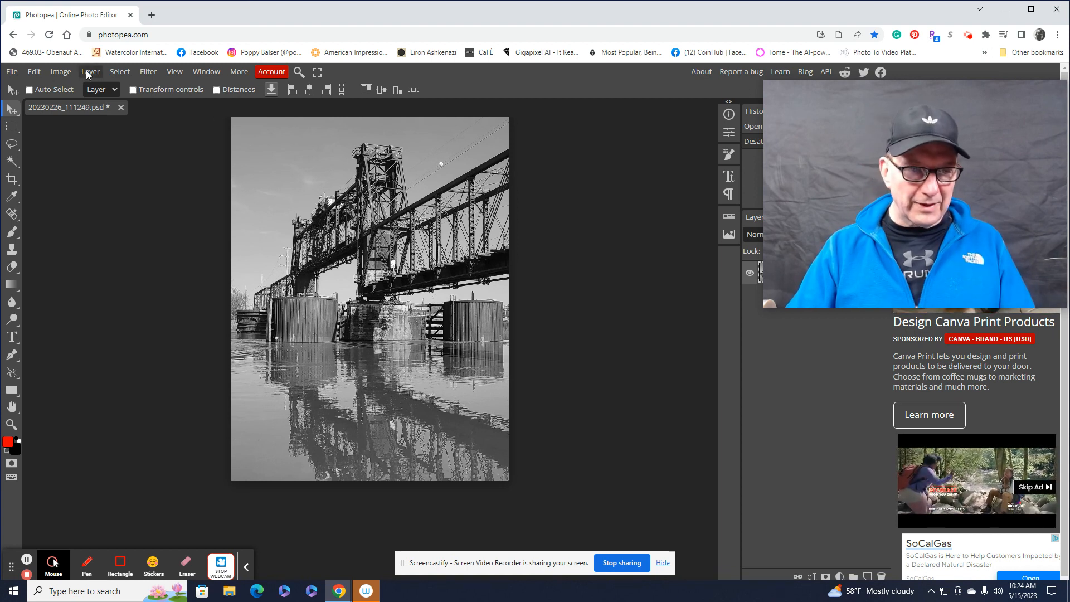
- Apply a Levels adjustment to the grayscale photo with input black at 100 and input white at 130, comparing it with the original
left_click(63, 72)
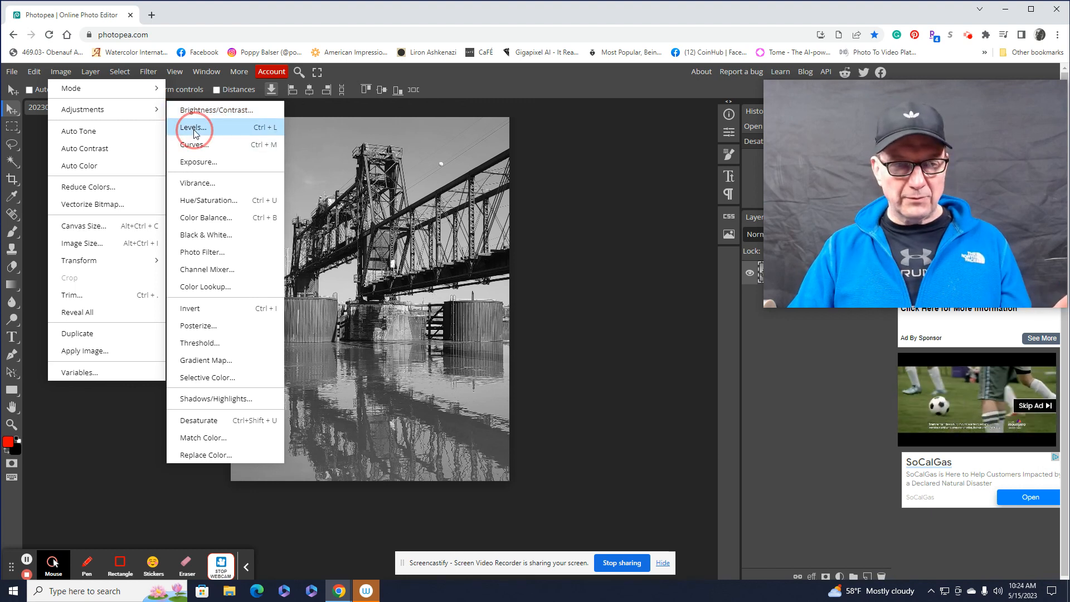
left_click(194, 128)
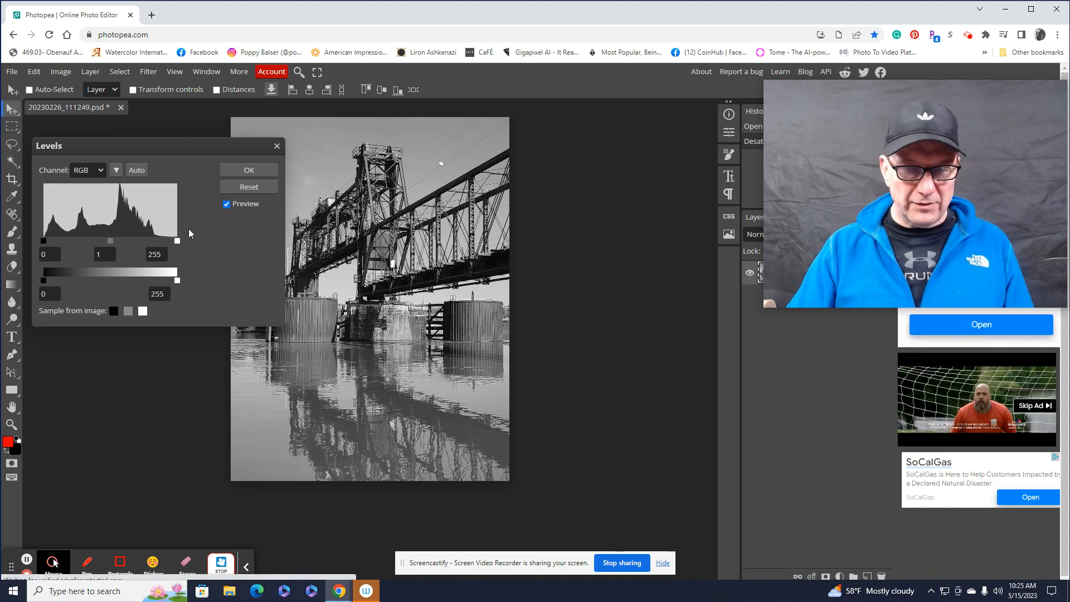
left_click(44, 242)
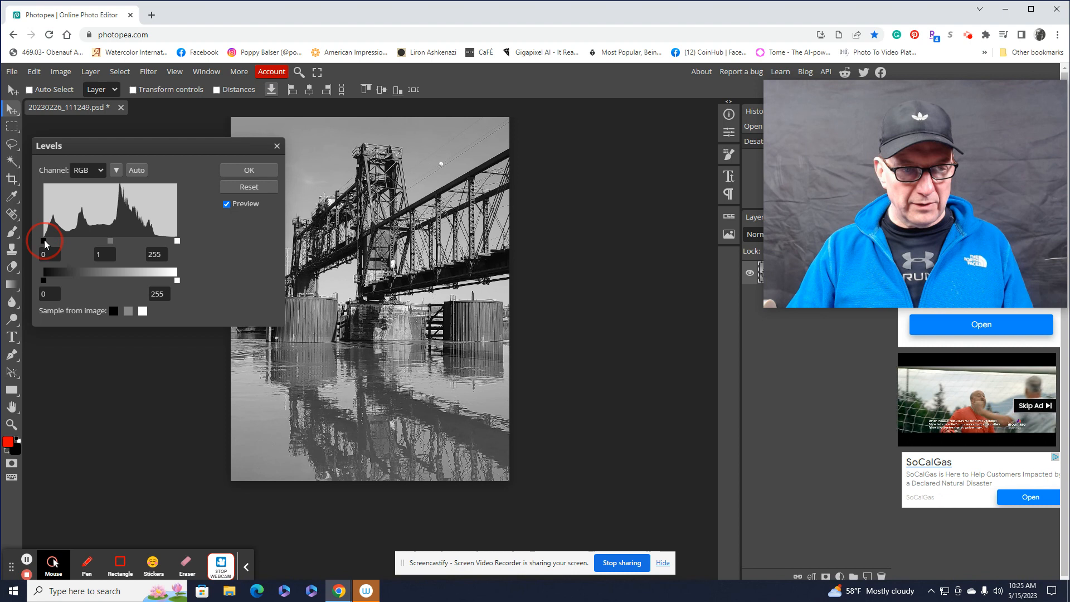
left_click_drag(48, 242, 92, 247)
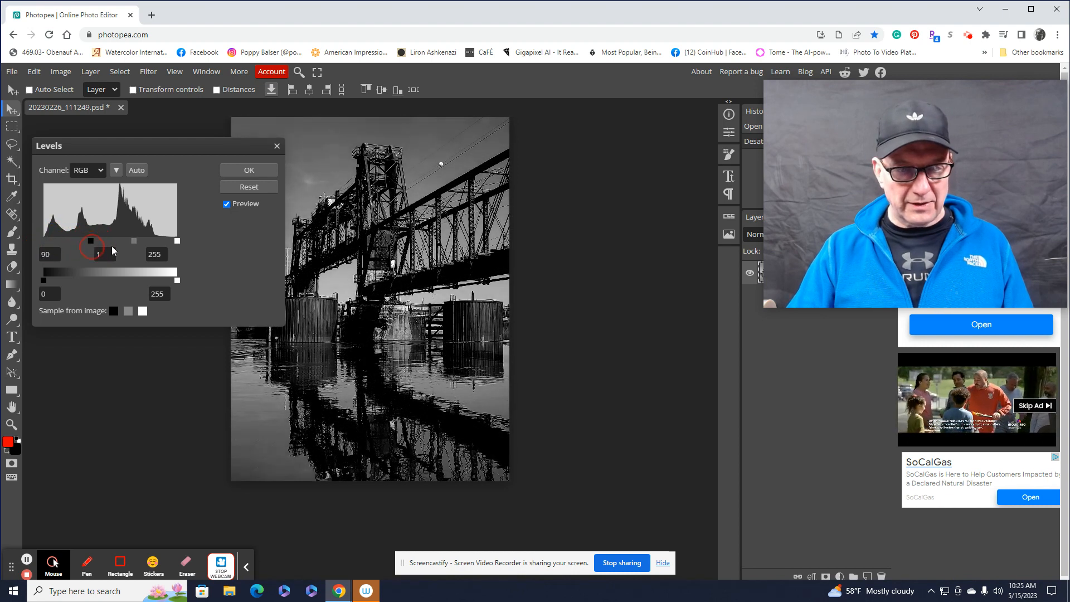
left_click_drag(179, 244, 97, 245)
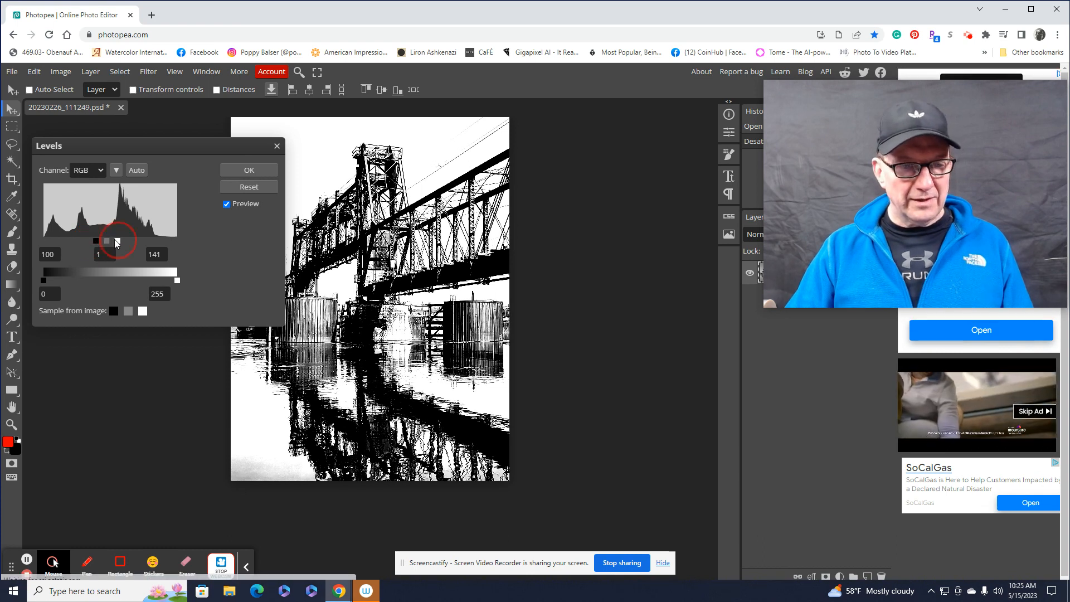
left_click_drag(118, 244, 114, 243)
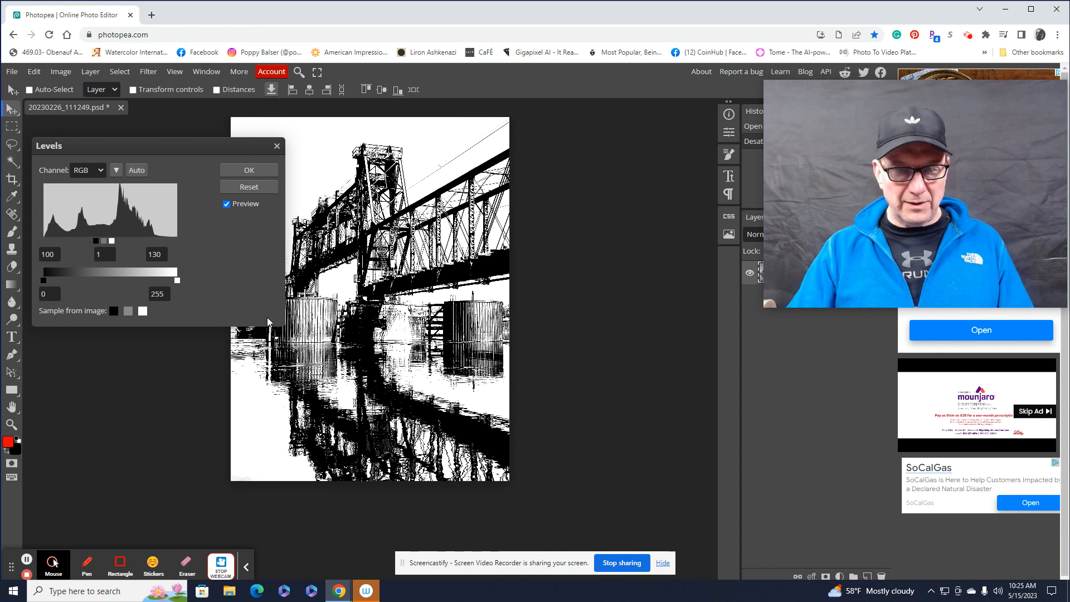
left_click(227, 204)
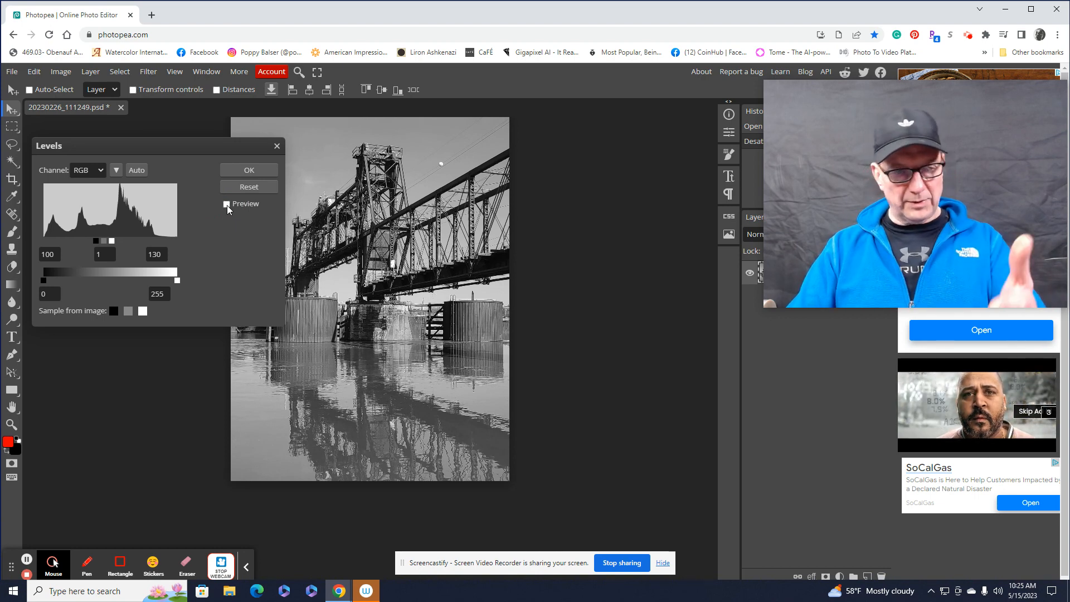
left_click(227, 205)
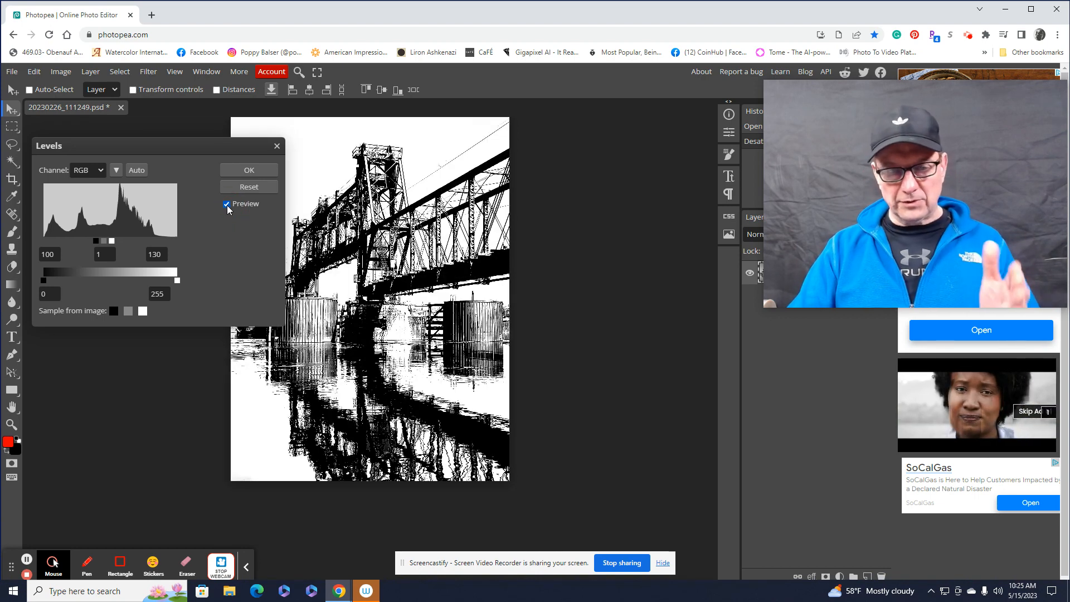
left_click(249, 170)
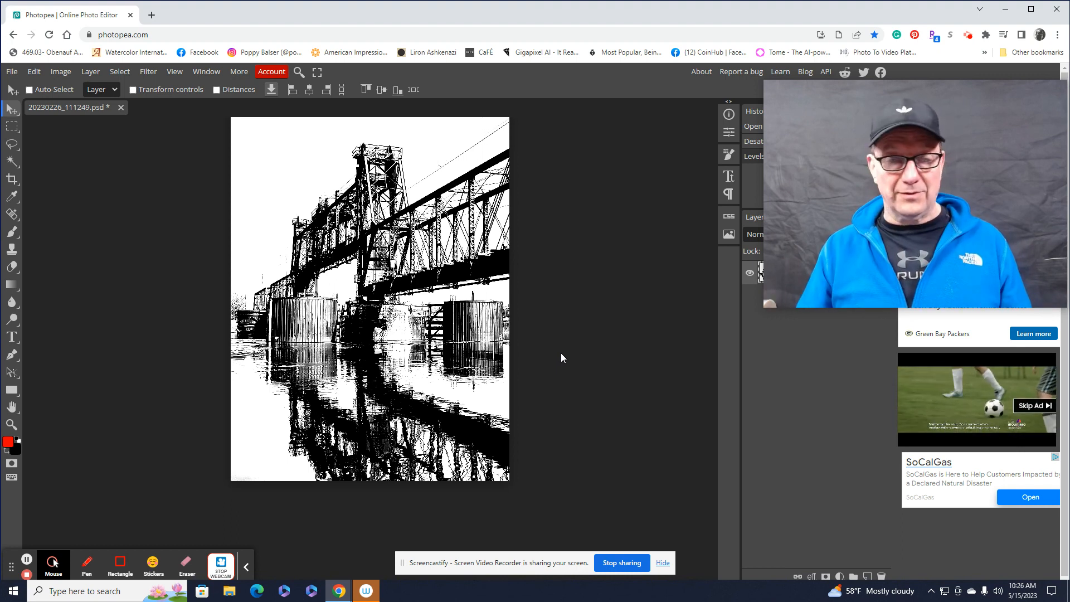
- Undo the Levels adjustment and the desaturation to bring back the color photo
left_click(36, 70)
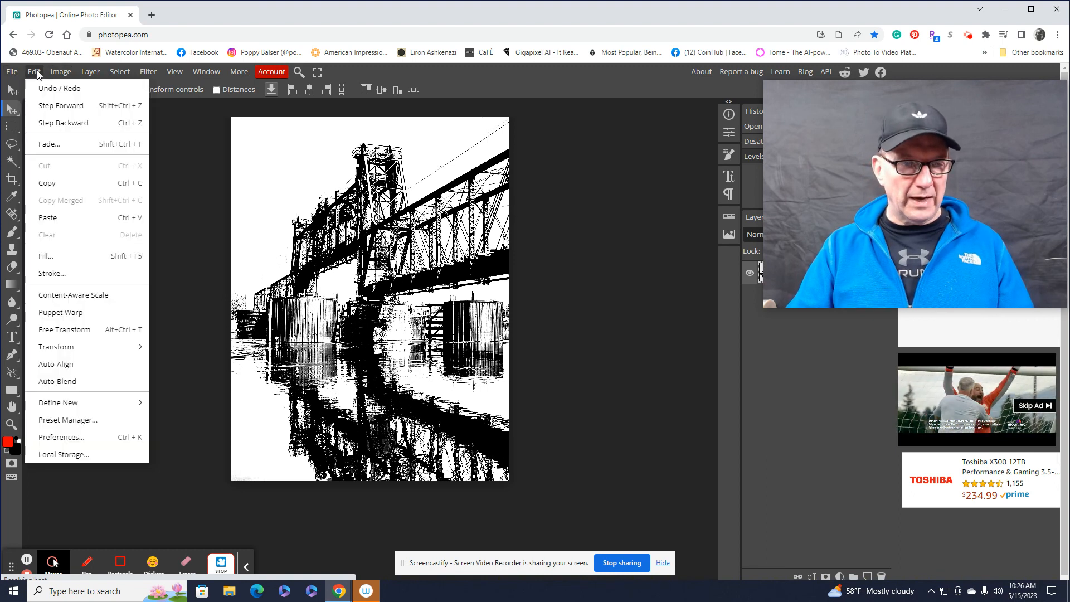
left_click(72, 123)
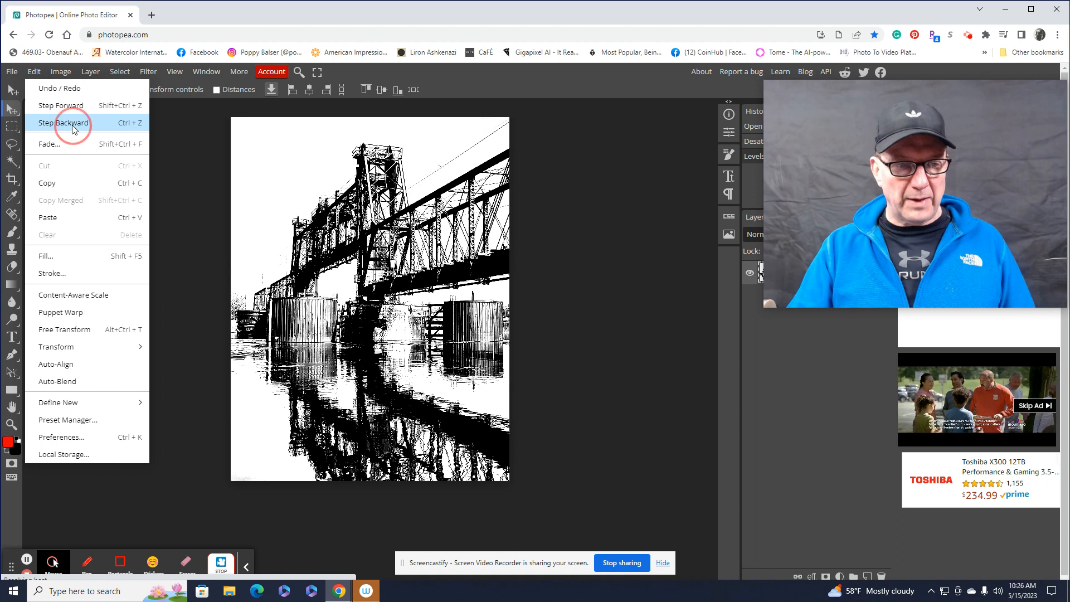
left_click(37, 72)
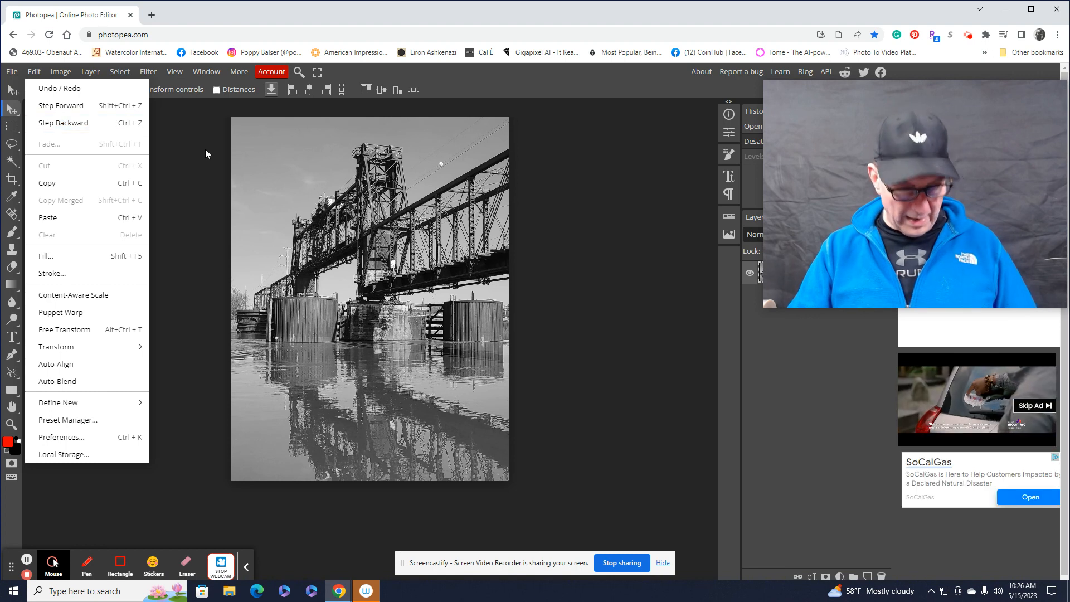
left_click(78, 123)
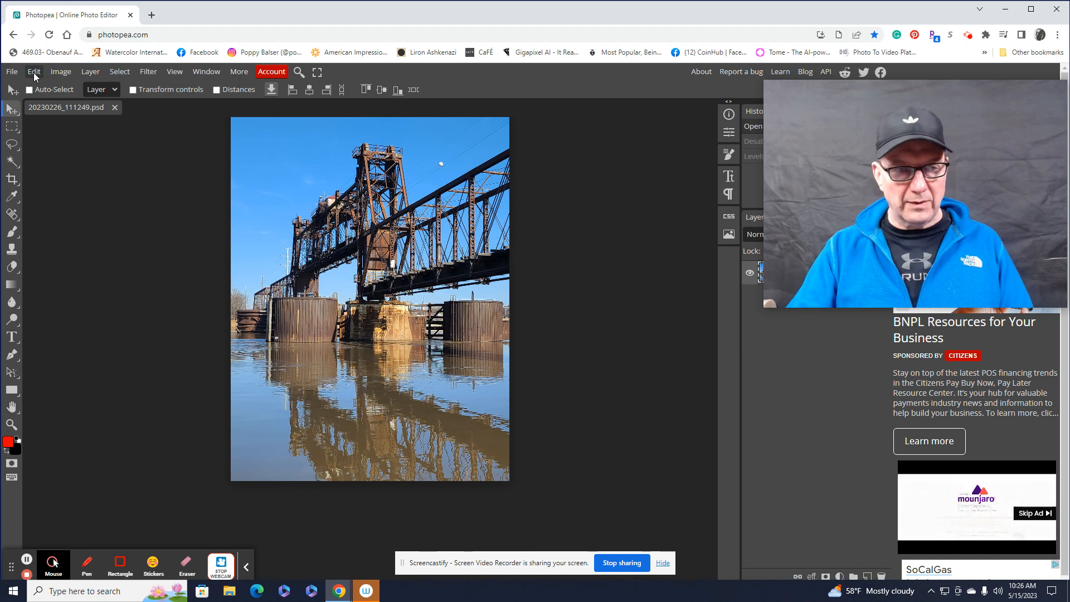
- Preview a Posterize adjustment with 2 levels on the color photo, and discard it without applying
left_click(61, 72)
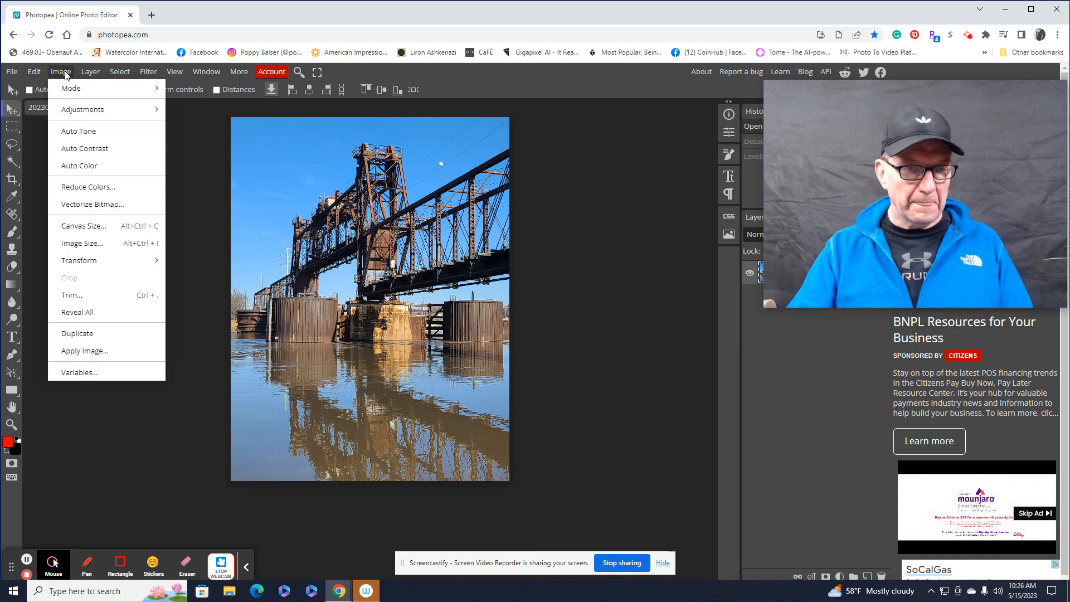
mouse_move(73, 110)
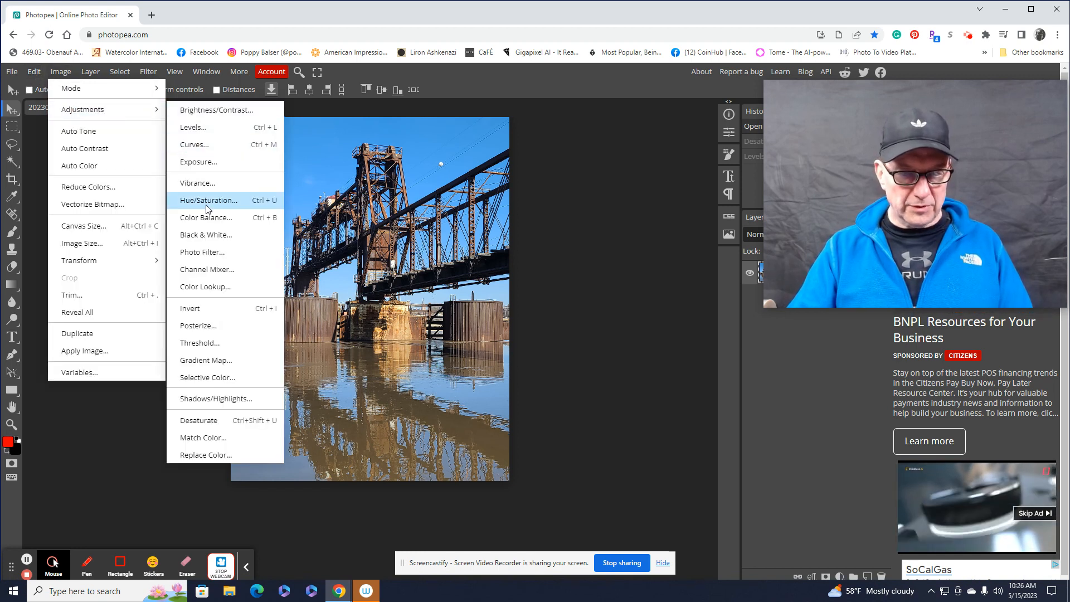
left_click(203, 329)
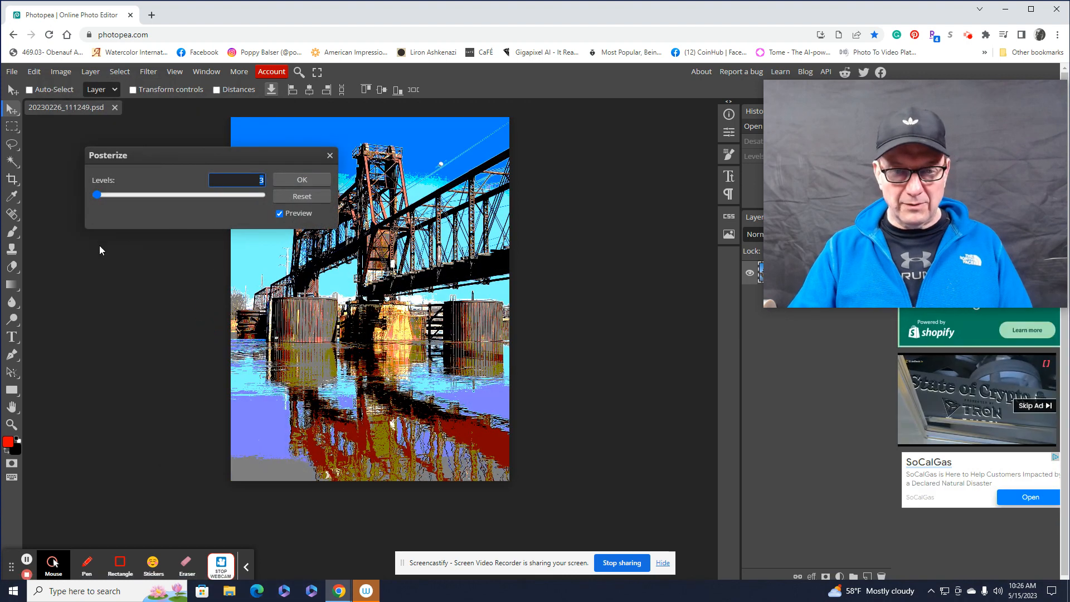
left_click_drag(194, 158, 144, 139)
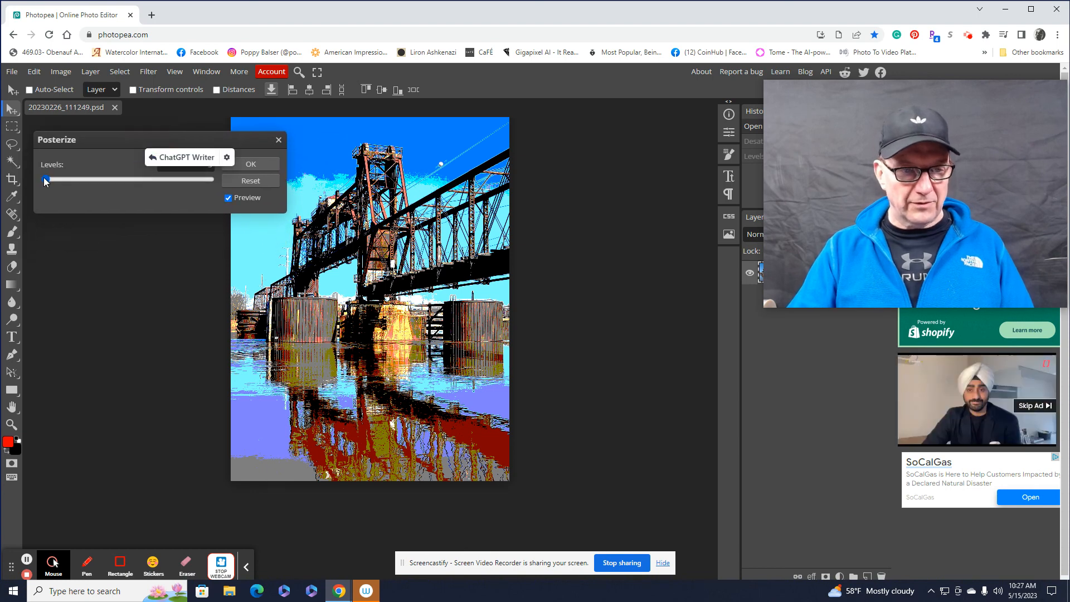
left_click_drag(45, 179, 32, 179)
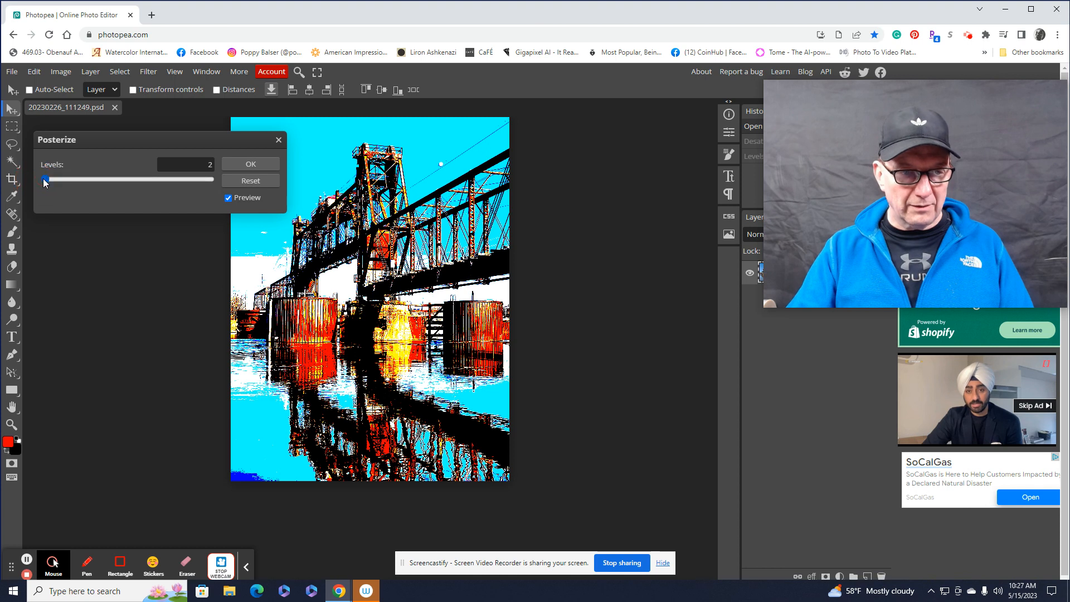
left_click(45, 178)
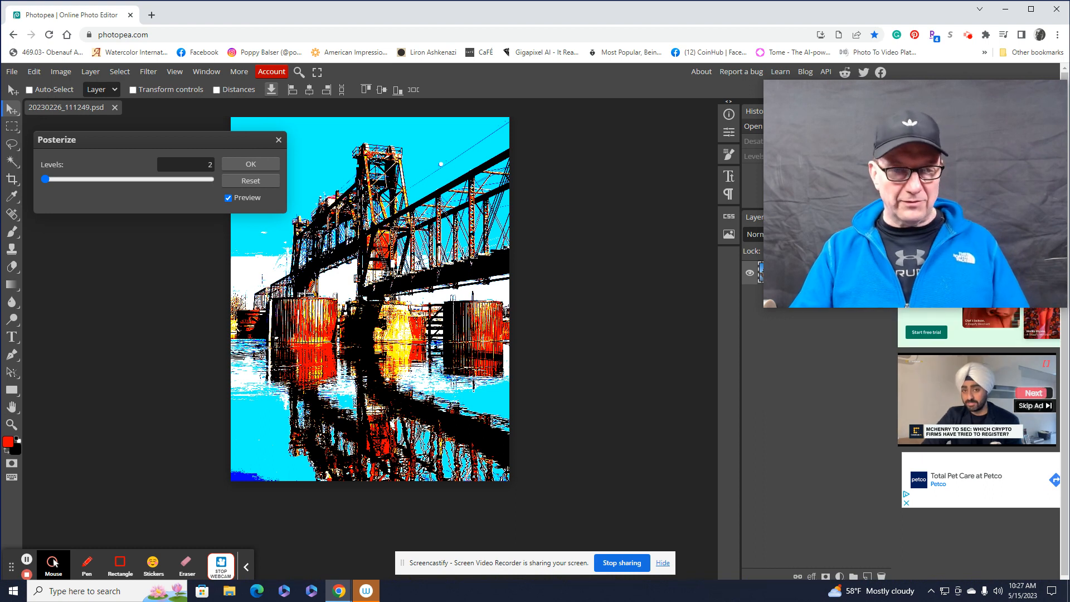
left_click(254, 181)
left_click(279, 142)
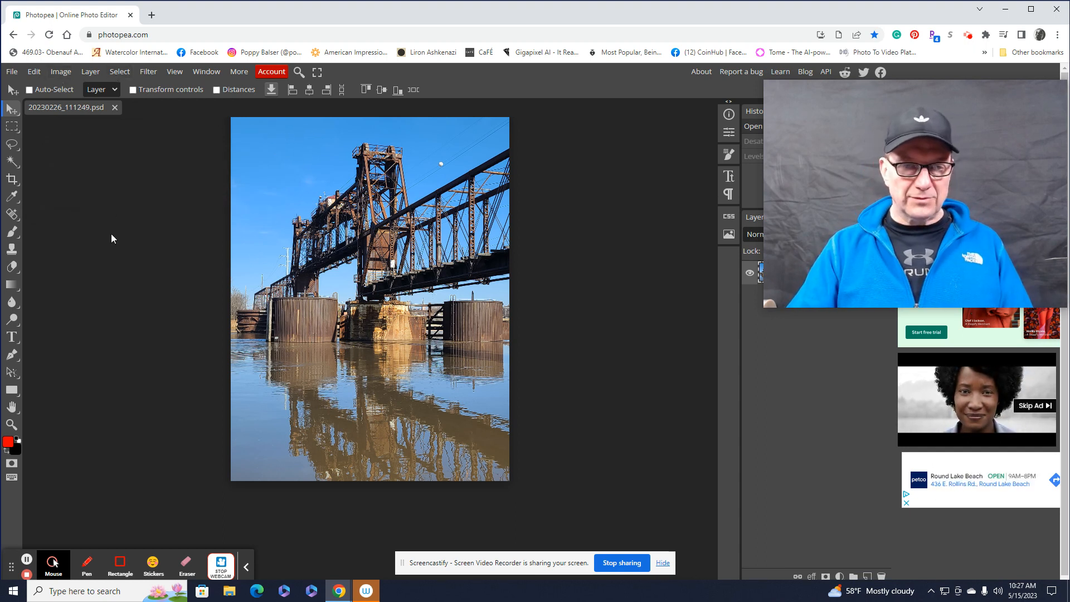
- Desaturate the color bridge photo again to make it grayscale
left_click(59, 72)
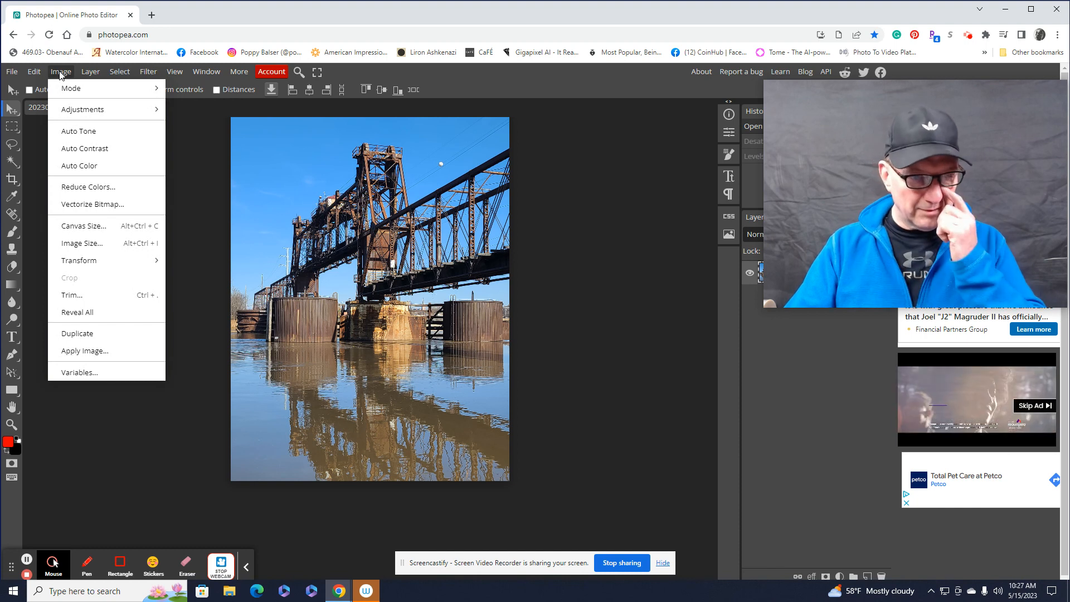
mouse_move(86, 113)
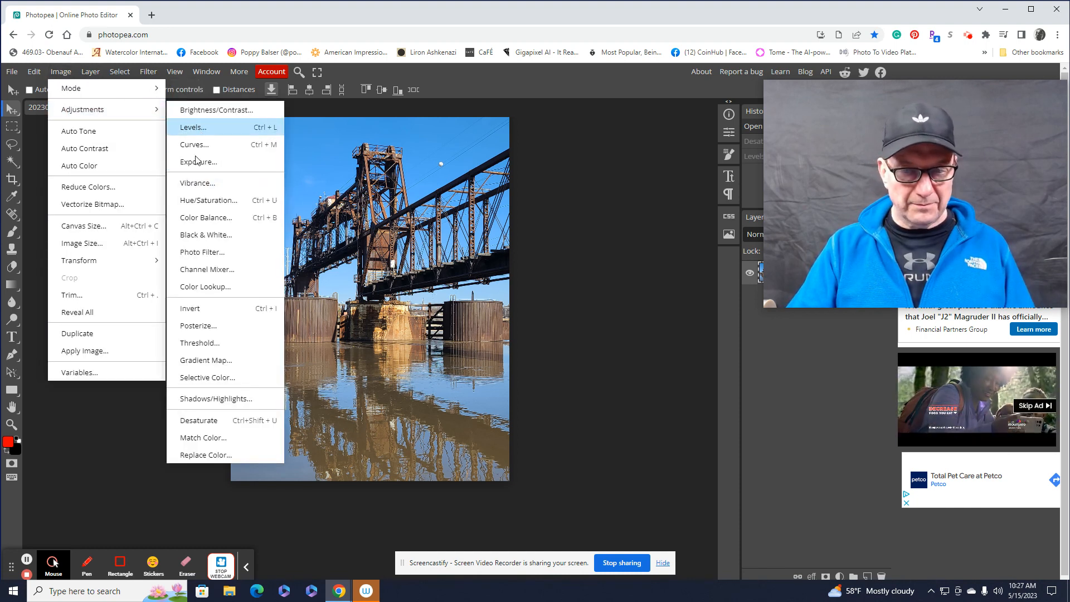
left_click(202, 423)
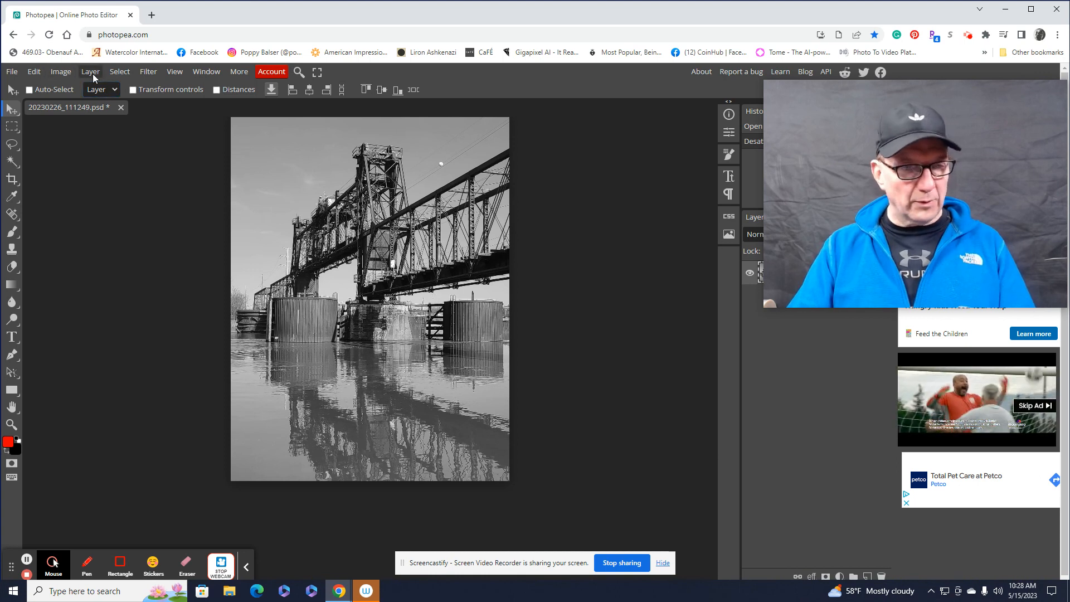
- Preview a Brightness/Contrast adjustment with brightness 113 and contrast 1 on the grayscale photo, and discard it without applying
left_click(58, 72)
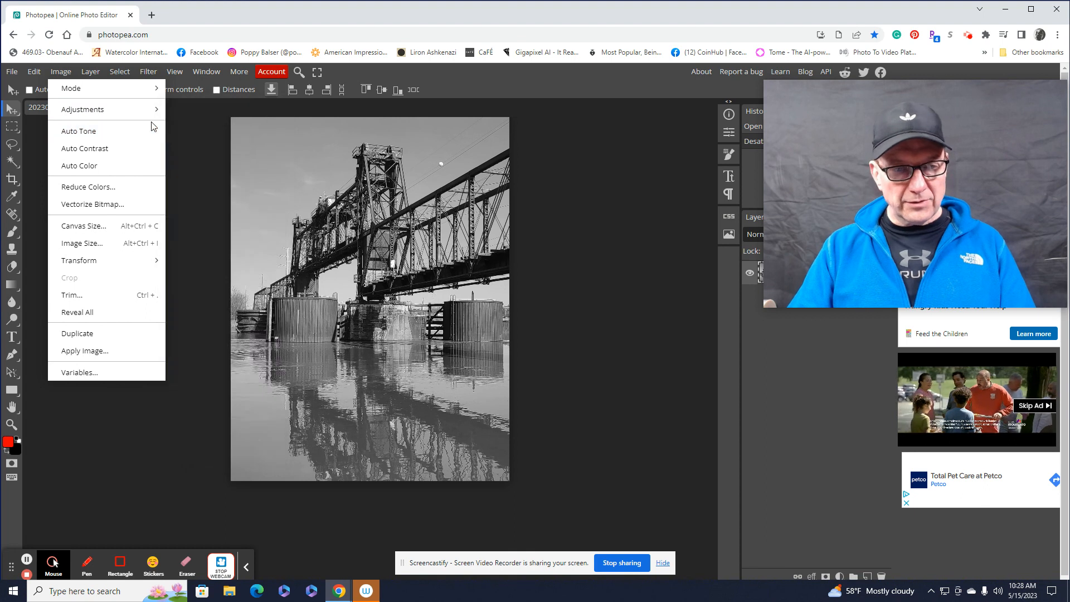
mouse_move(124, 109)
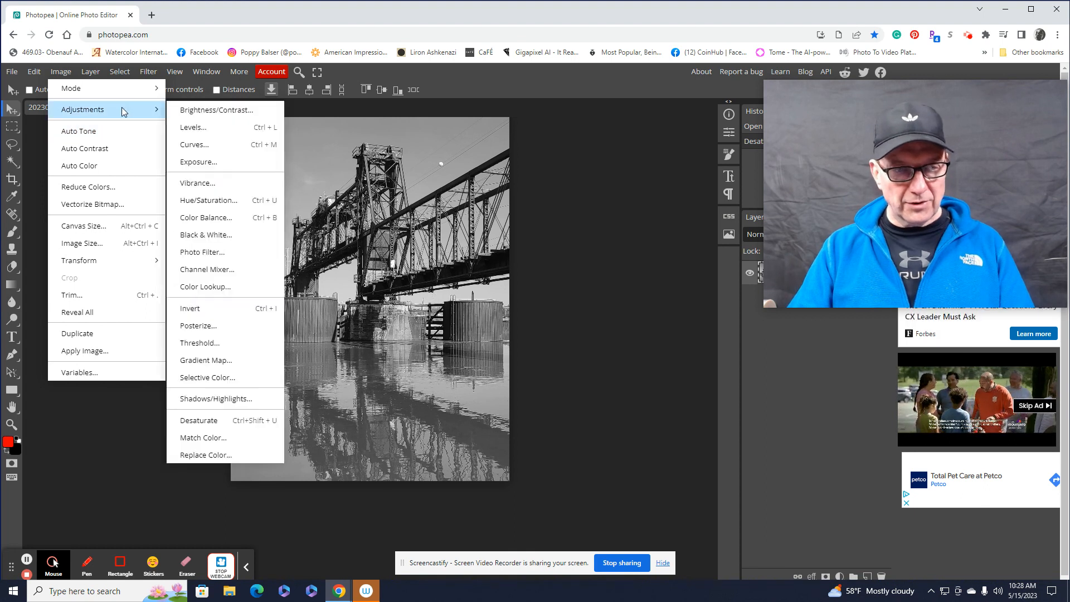
left_click(216, 112)
mouse_move(183, 195)
left_mouse_down()
mouse_move(231, 202)
mouse_move(173, 204)
mouse_move(199, 202)
left_mouse_up()
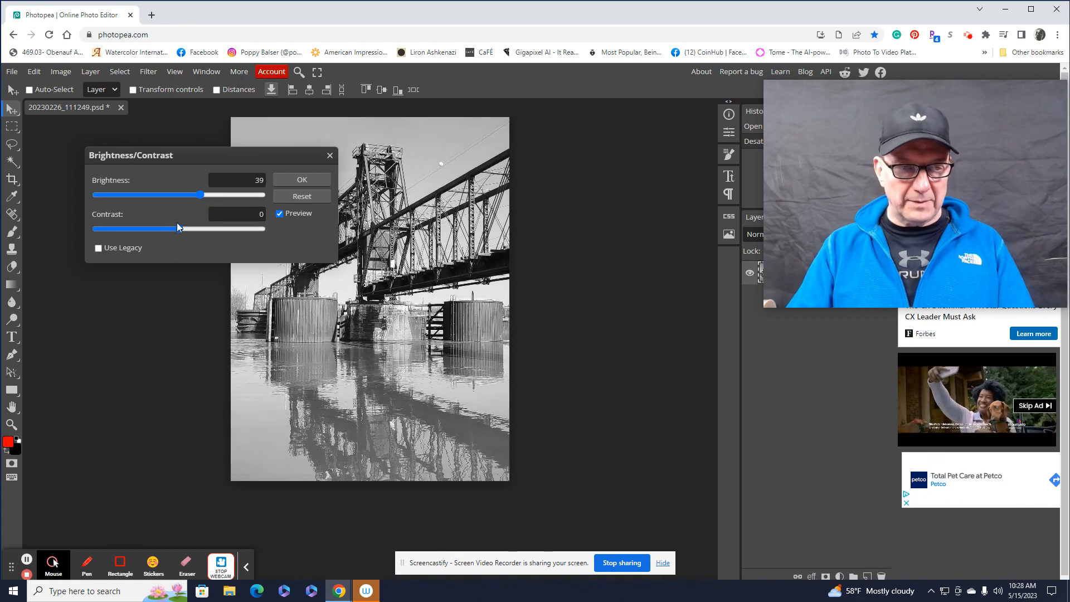
left_click_drag(203, 192, 241, 195)
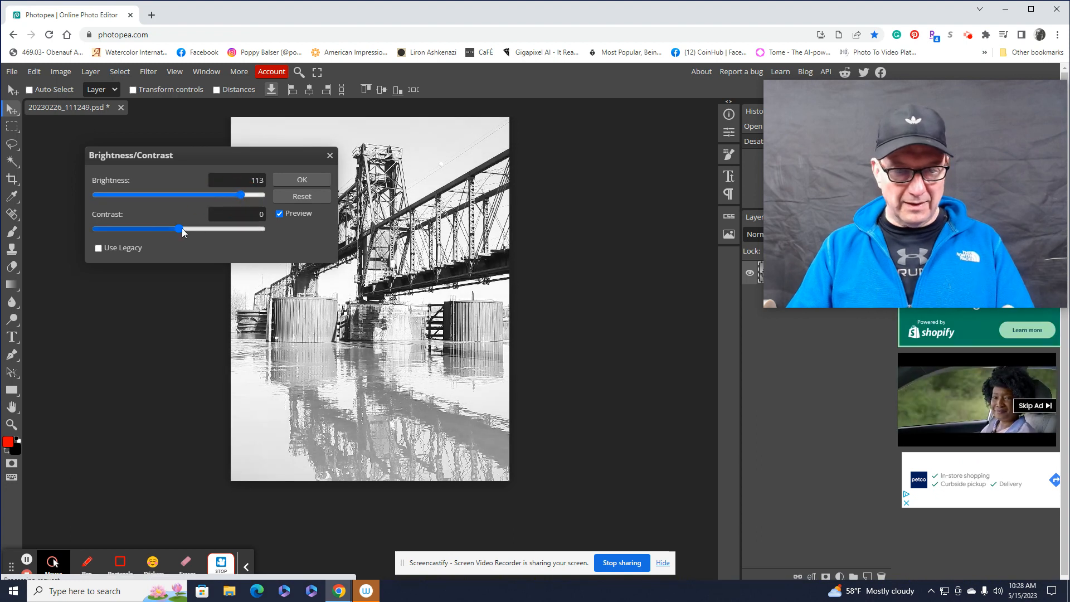
mouse_move(178, 229)
left_mouse_down()
mouse_move(230, 230)
mouse_move(88, 236)
mouse_move(192, 237)
mouse_move(181, 239)
left_mouse_up()
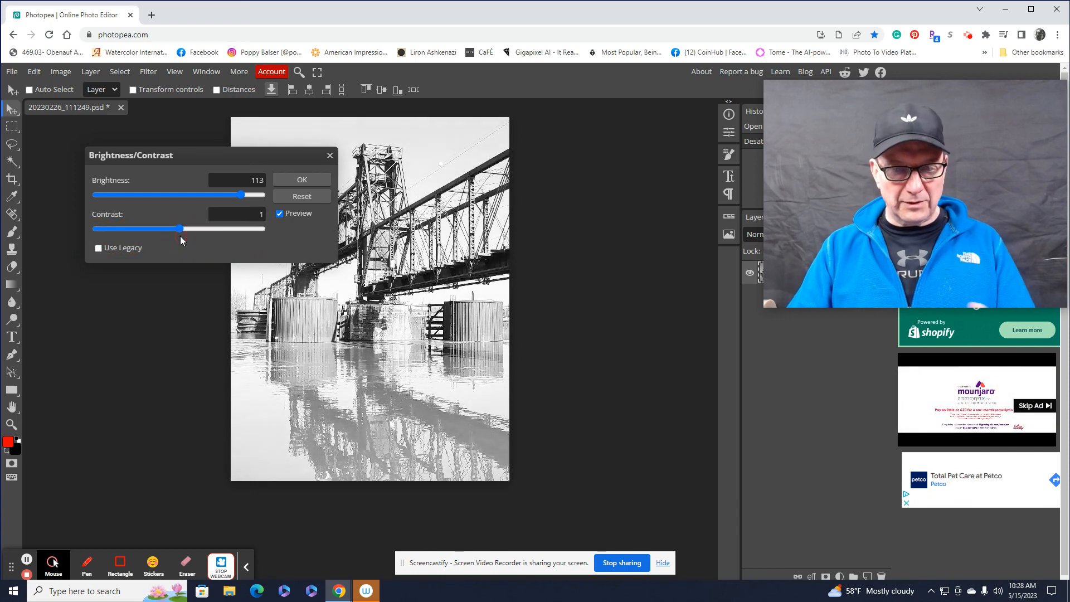
left_click(330, 157)
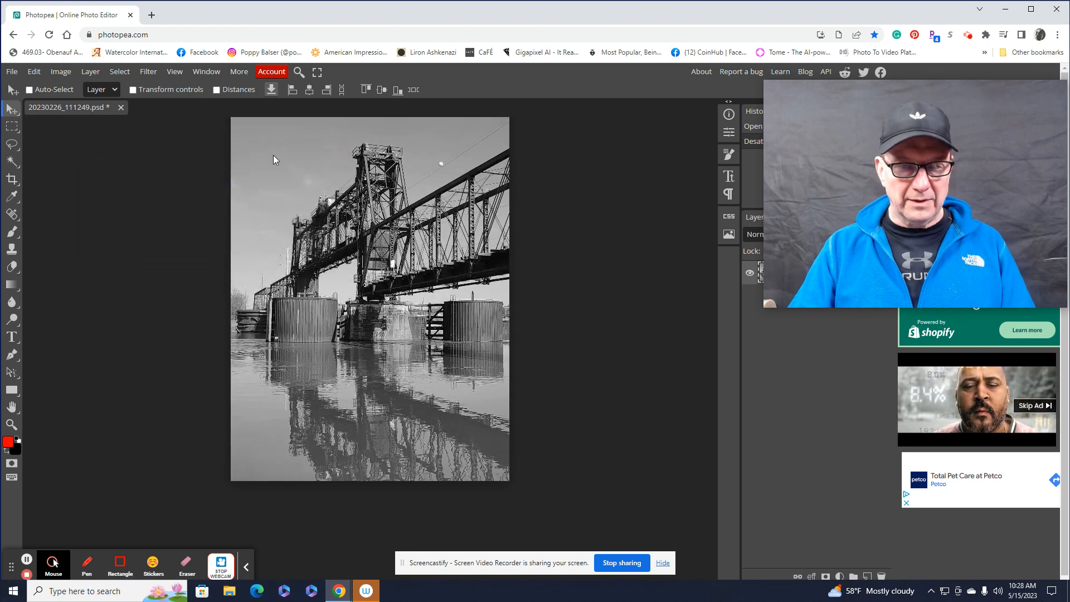
- Apply a Levels adjustment to the grayscale photo with input black at 109 and input white at 147
left_click(61, 72)
mouse_move(71, 110)
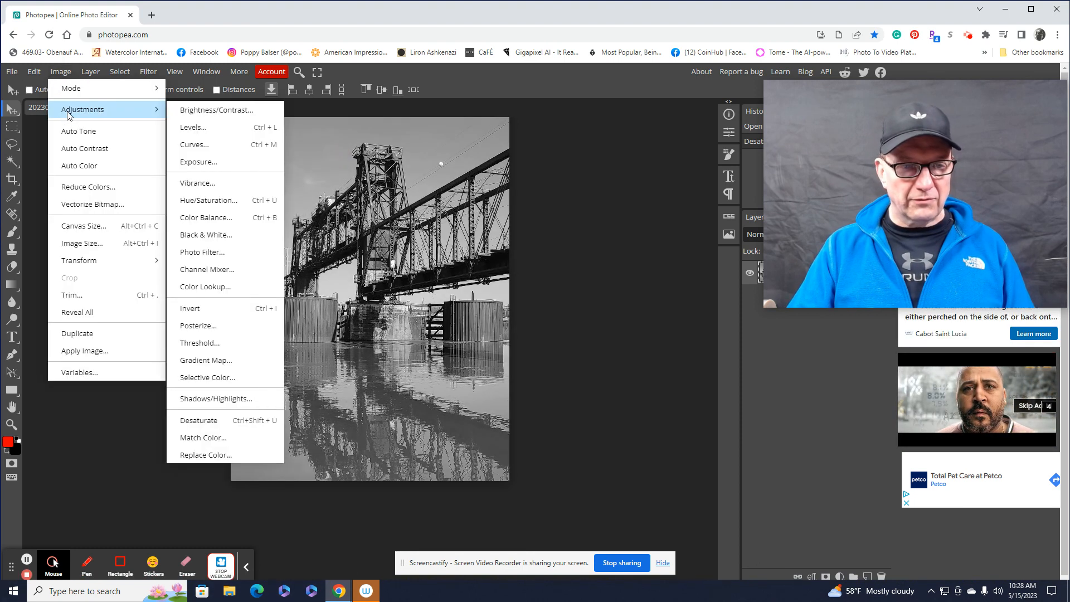
left_click(199, 129)
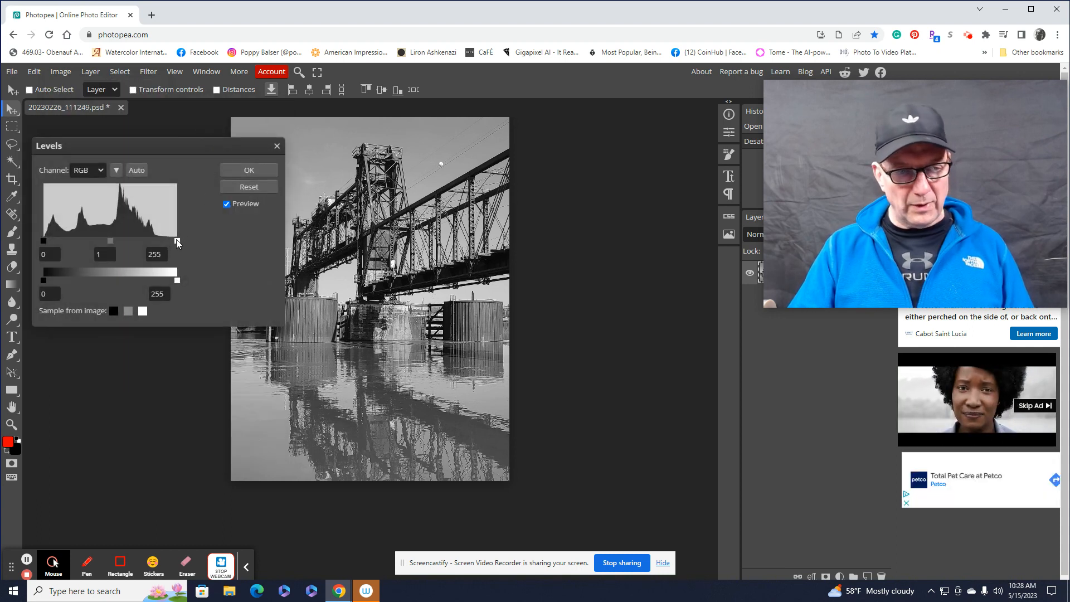
left_click_drag(177, 243, 130, 244)
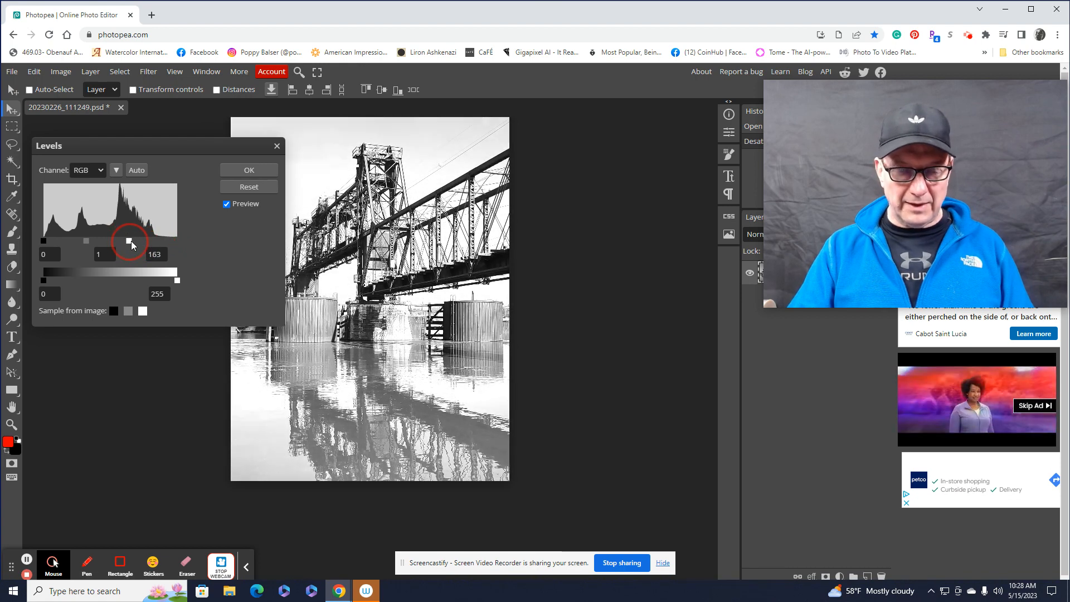
left_click_drag(44, 243, 122, 245)
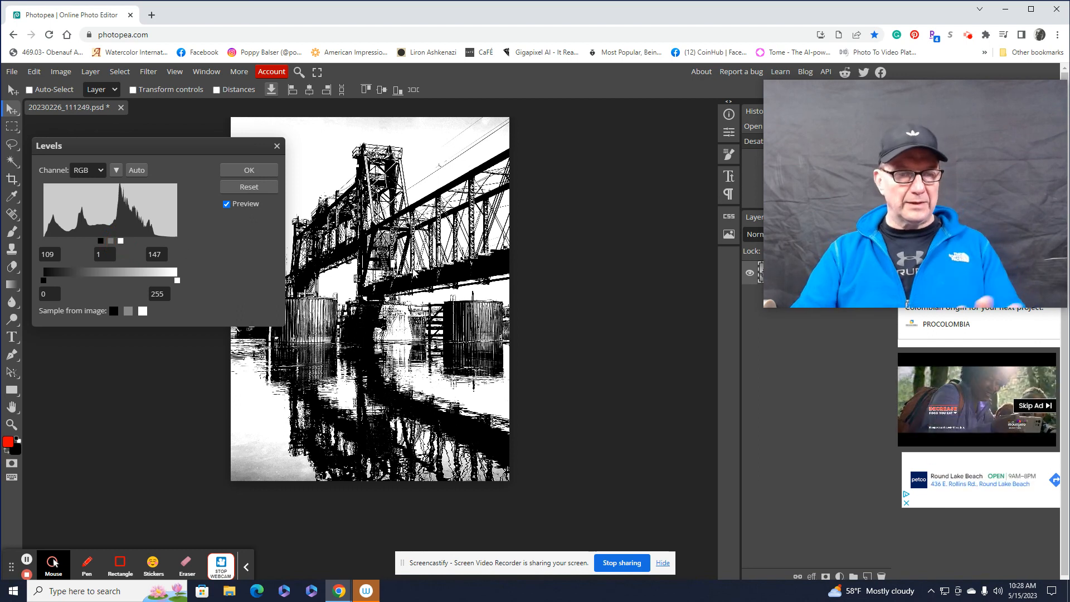
left_click(249, 170)
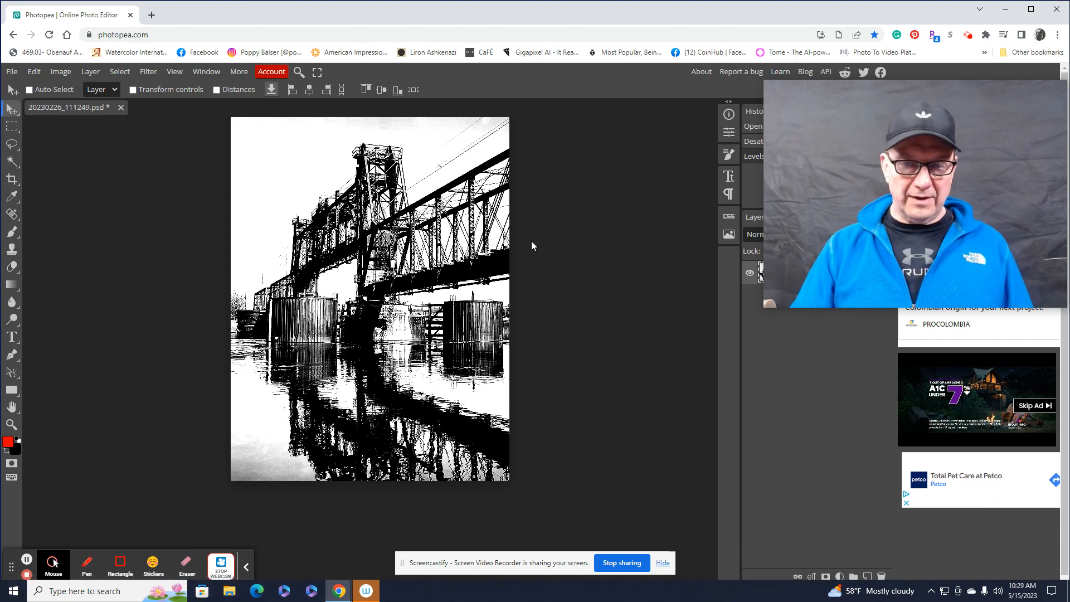
- Export the high-contrast black-and-white bridge image as a JPG named "BW bridge"
left_click(12, 72)
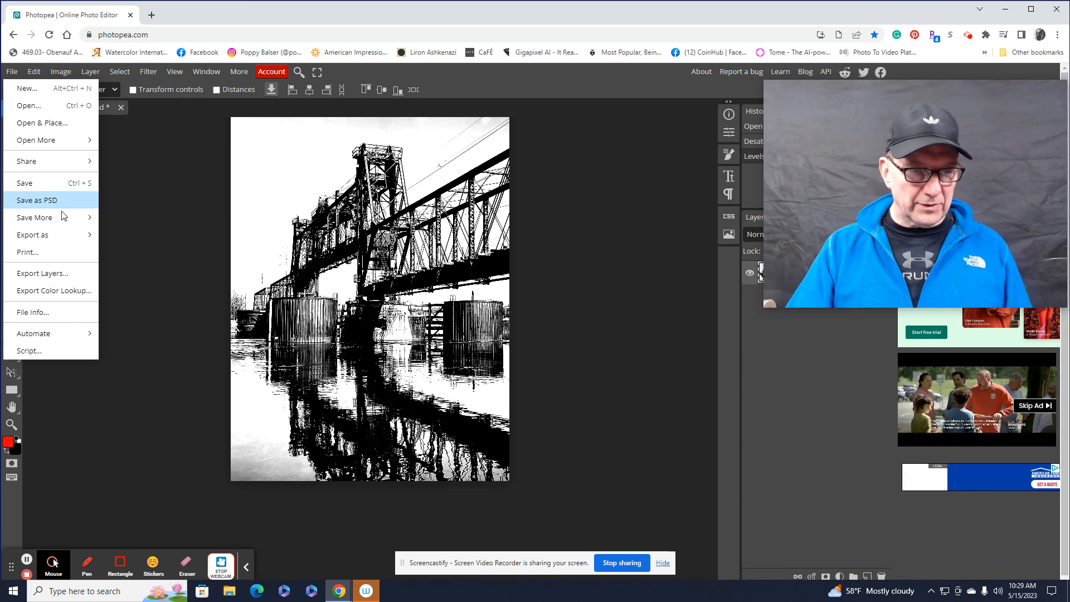
mouse_move(12, 239)
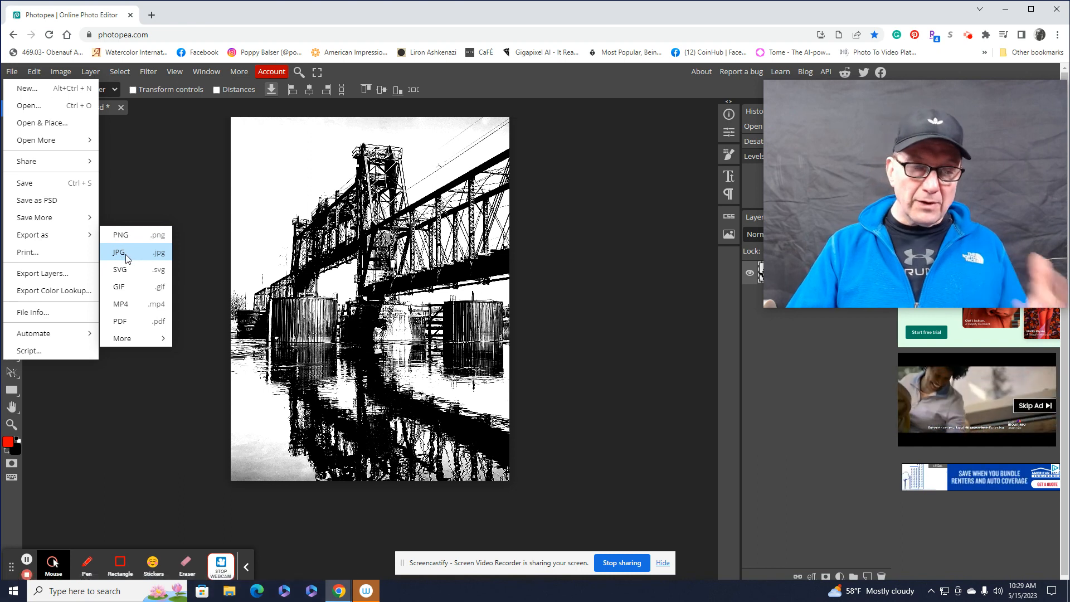
mouse_move(121, 341)
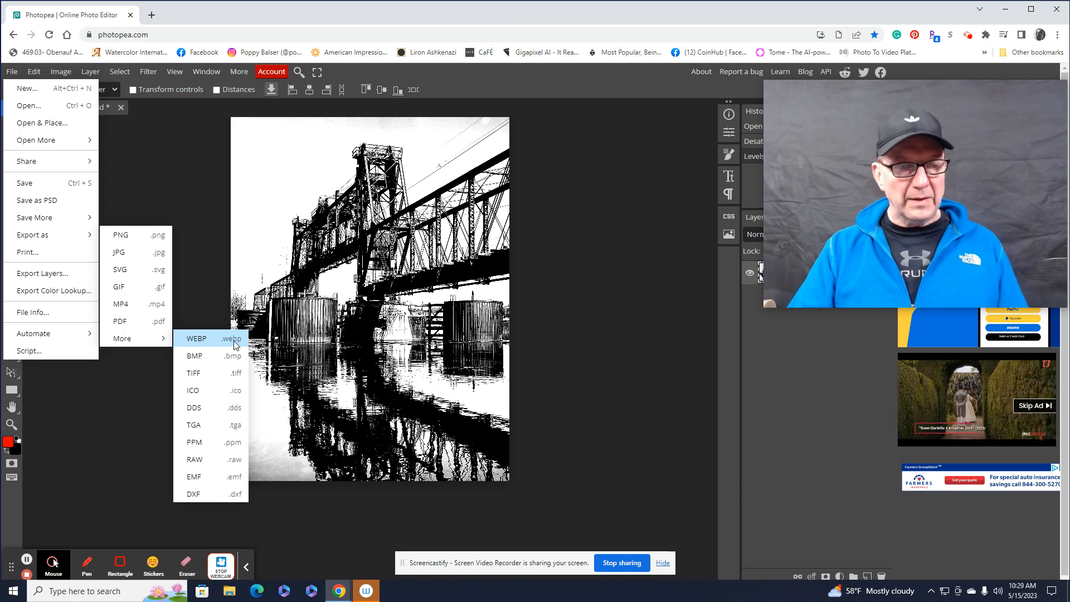
left_click(124, 255)
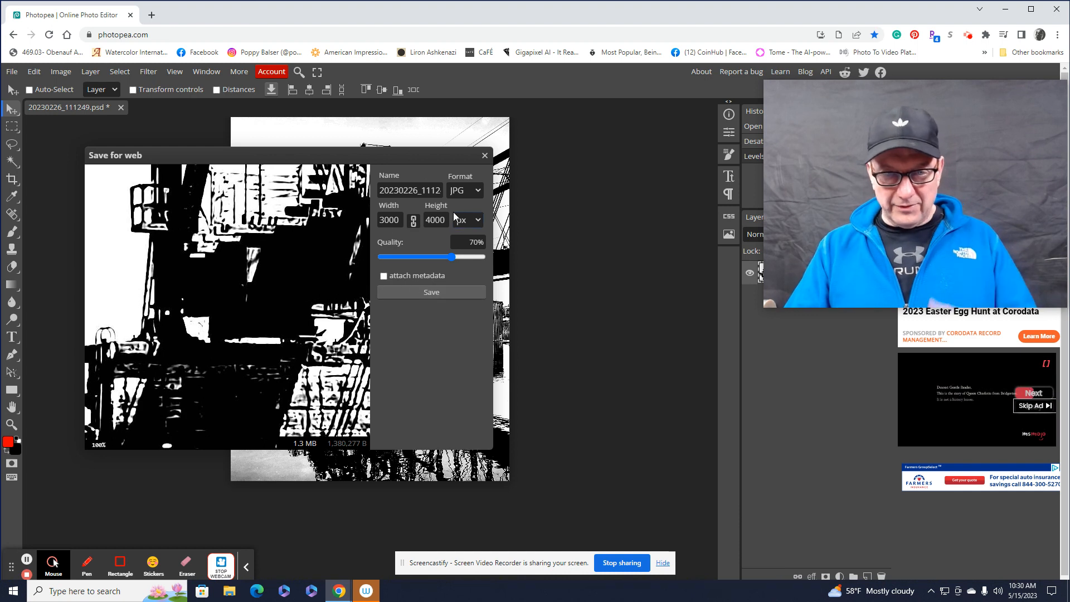
left_click(383, 191)
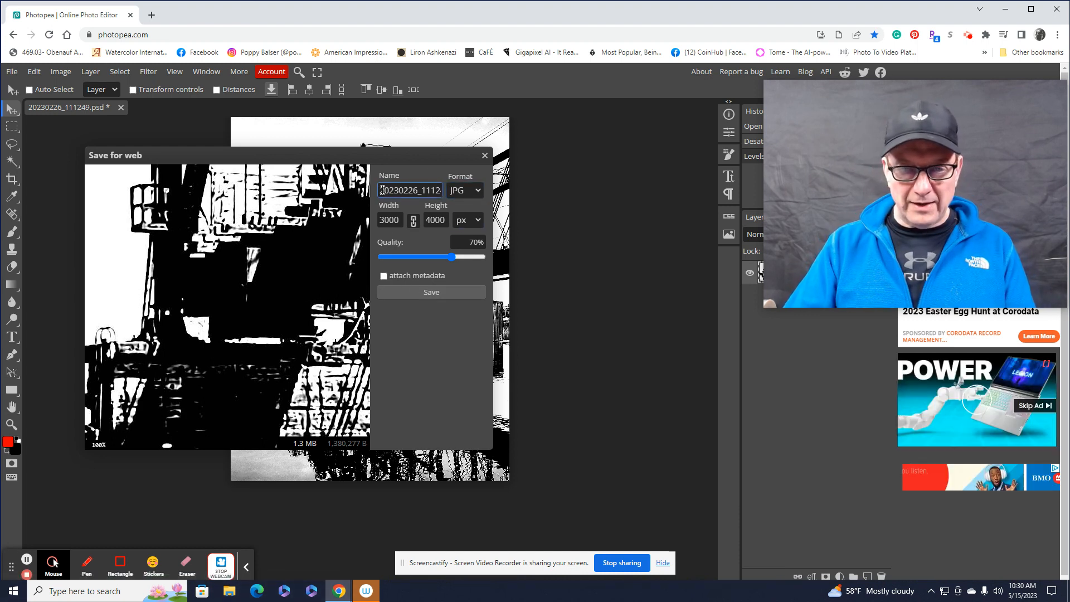
left_click(381, 190)
left_click_drag(381, 190, 455, 194)
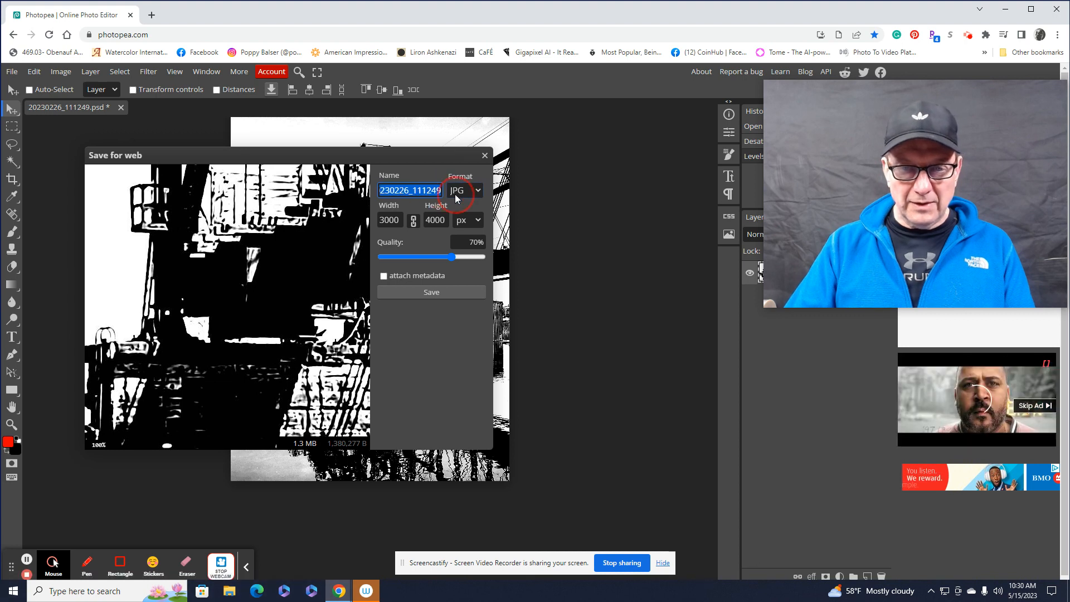
type("BW")
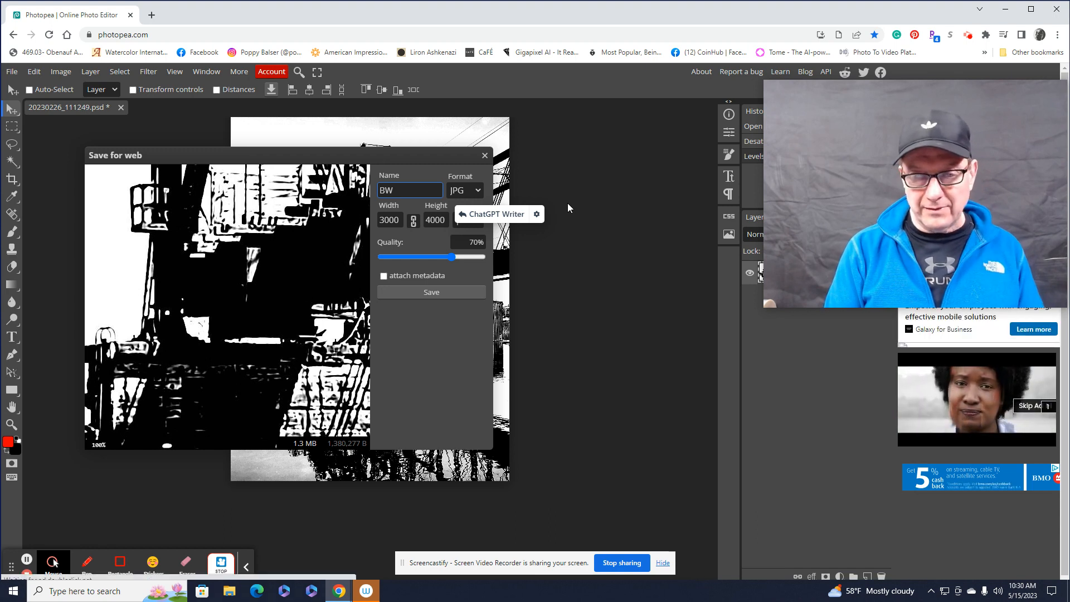
type(" bridge")
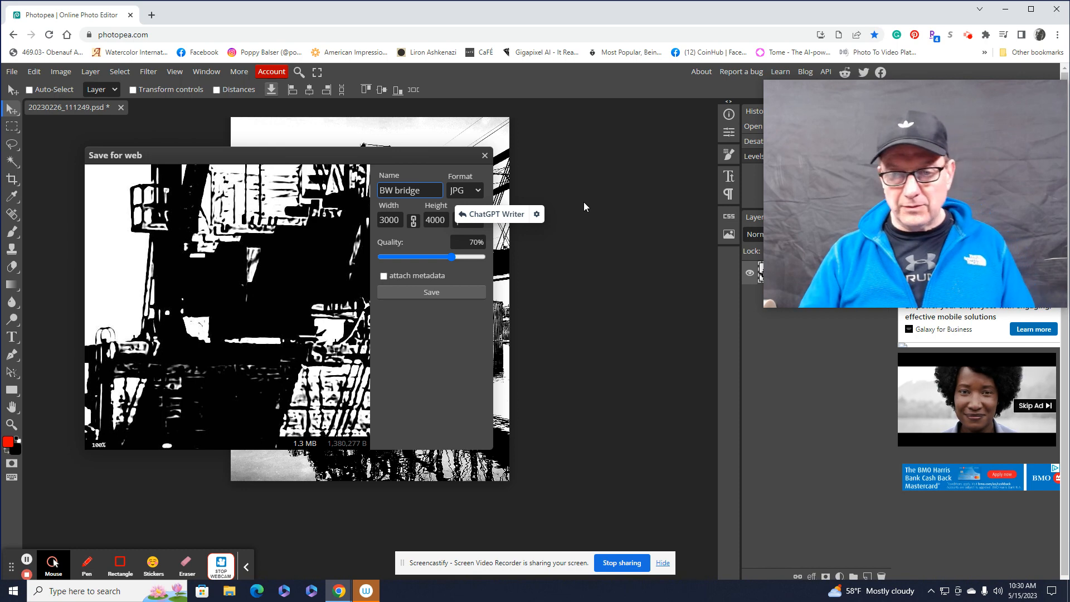
left_click(426, 293)
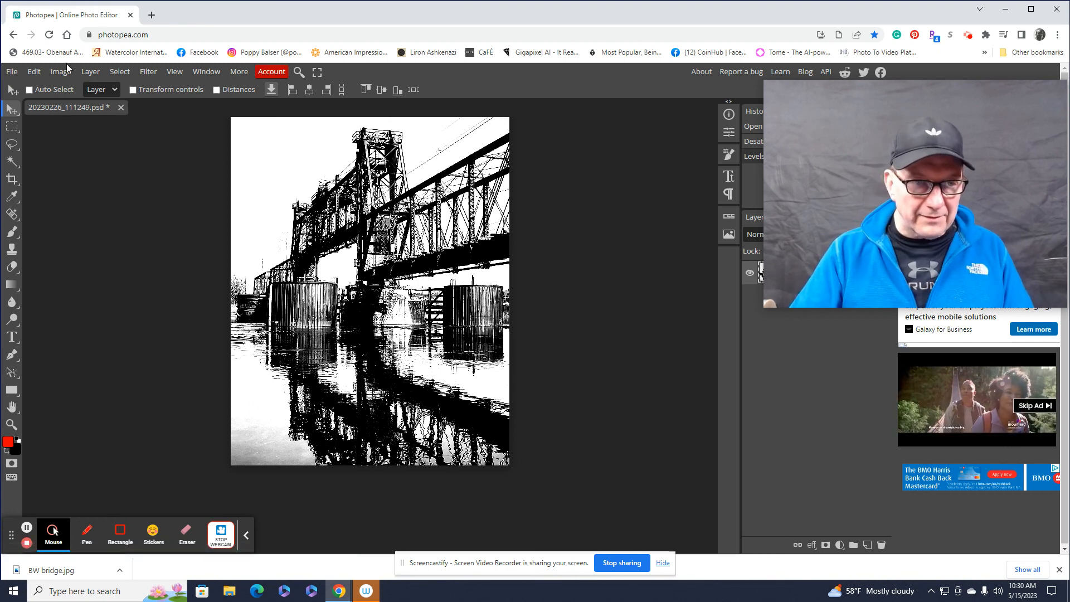
- Undo the latest Levels adjustment and the desaturation to restore the bridge photo's original colors
left_click(34, 73)
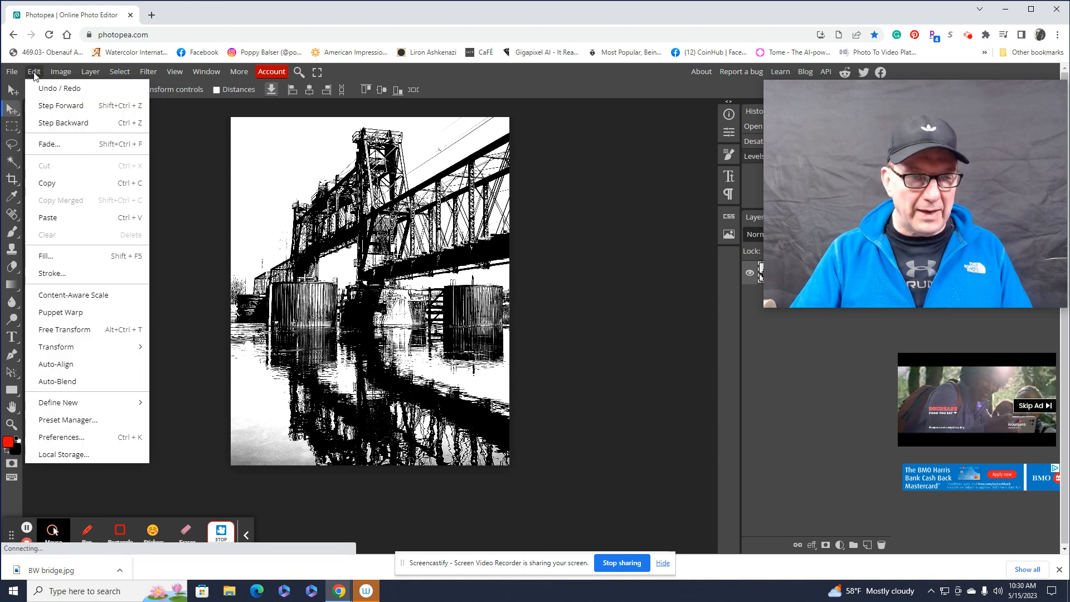
left_click(66, 128)
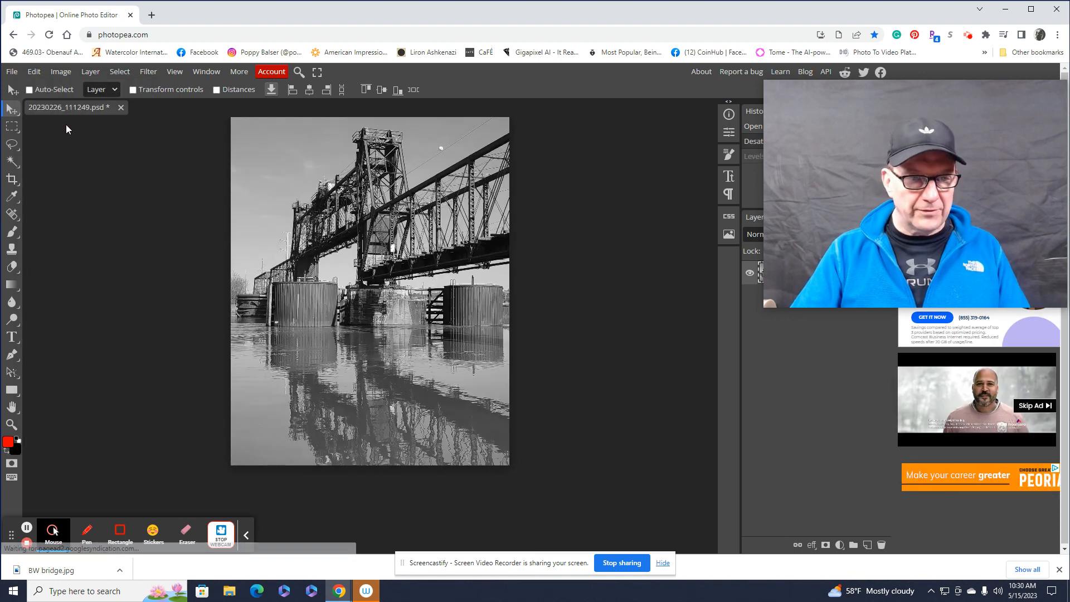
left_click(60, 71)
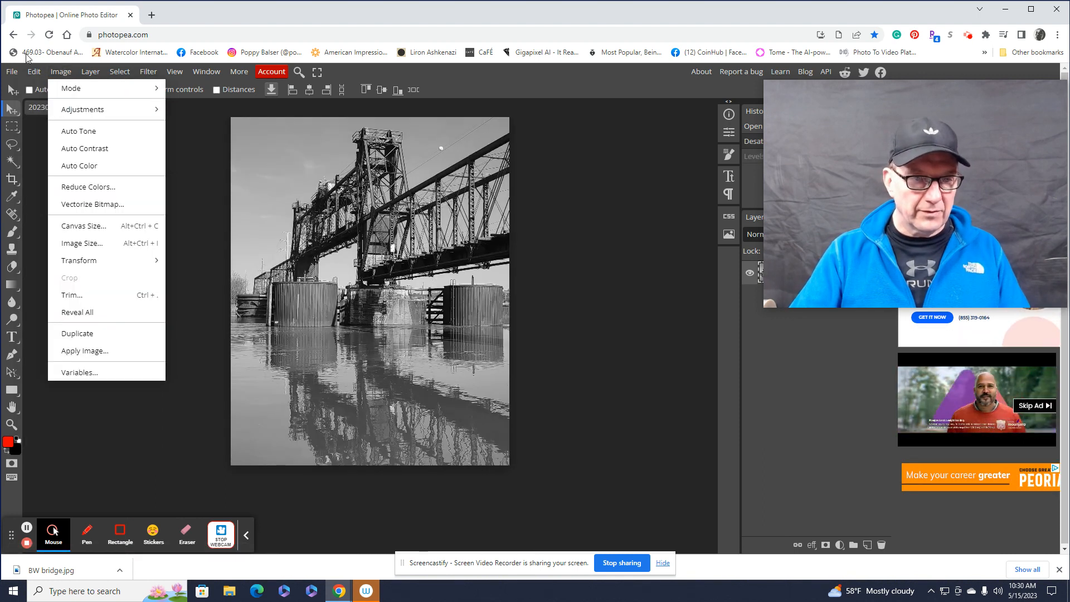
mouse_move(34, 72)
left_click(63, 124)
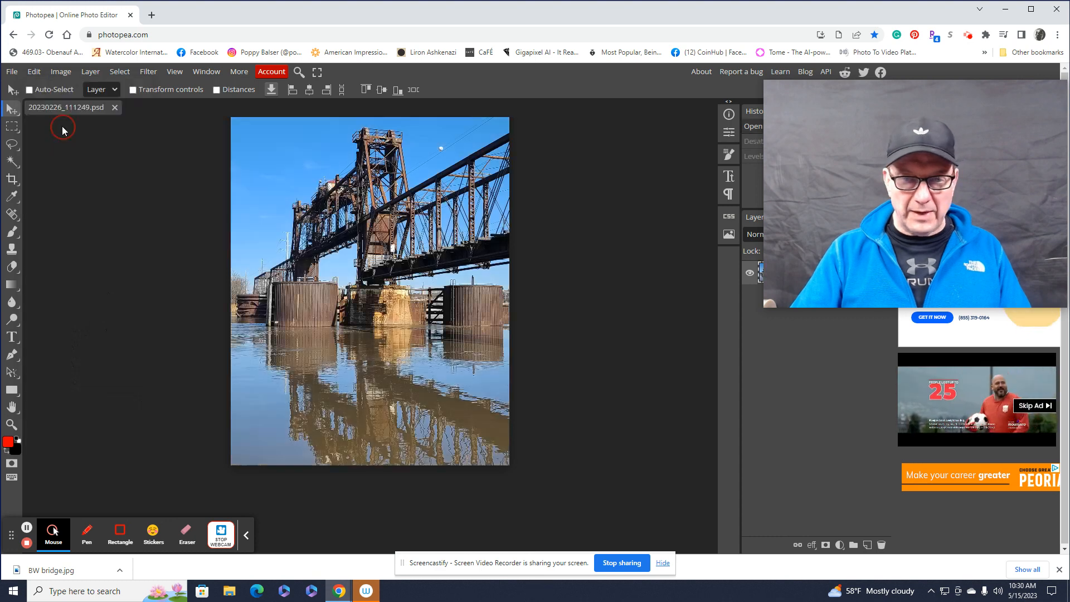